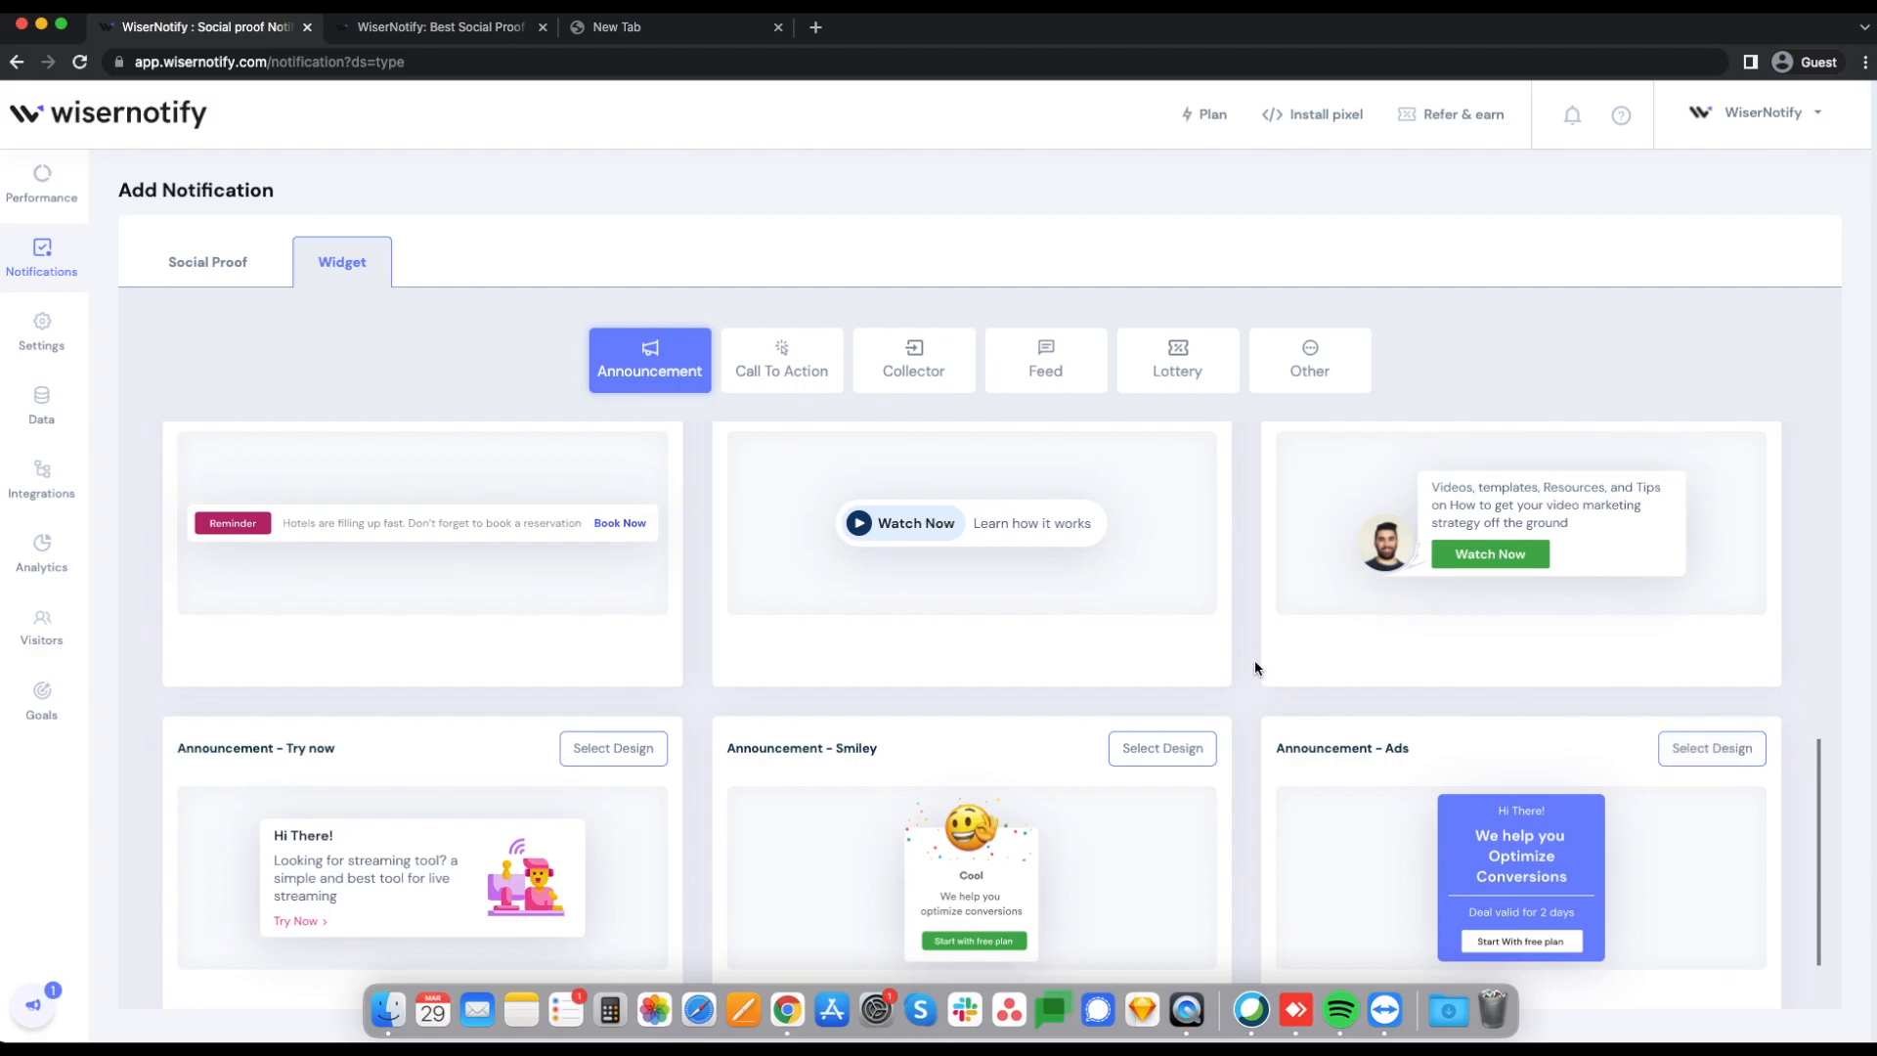
Step: Create an Announcement - Discount widget for the website wisernotify.com and open it for customization
scroll(1253, 641, "up", 4)
scroll(1253, 642, "up", 4)
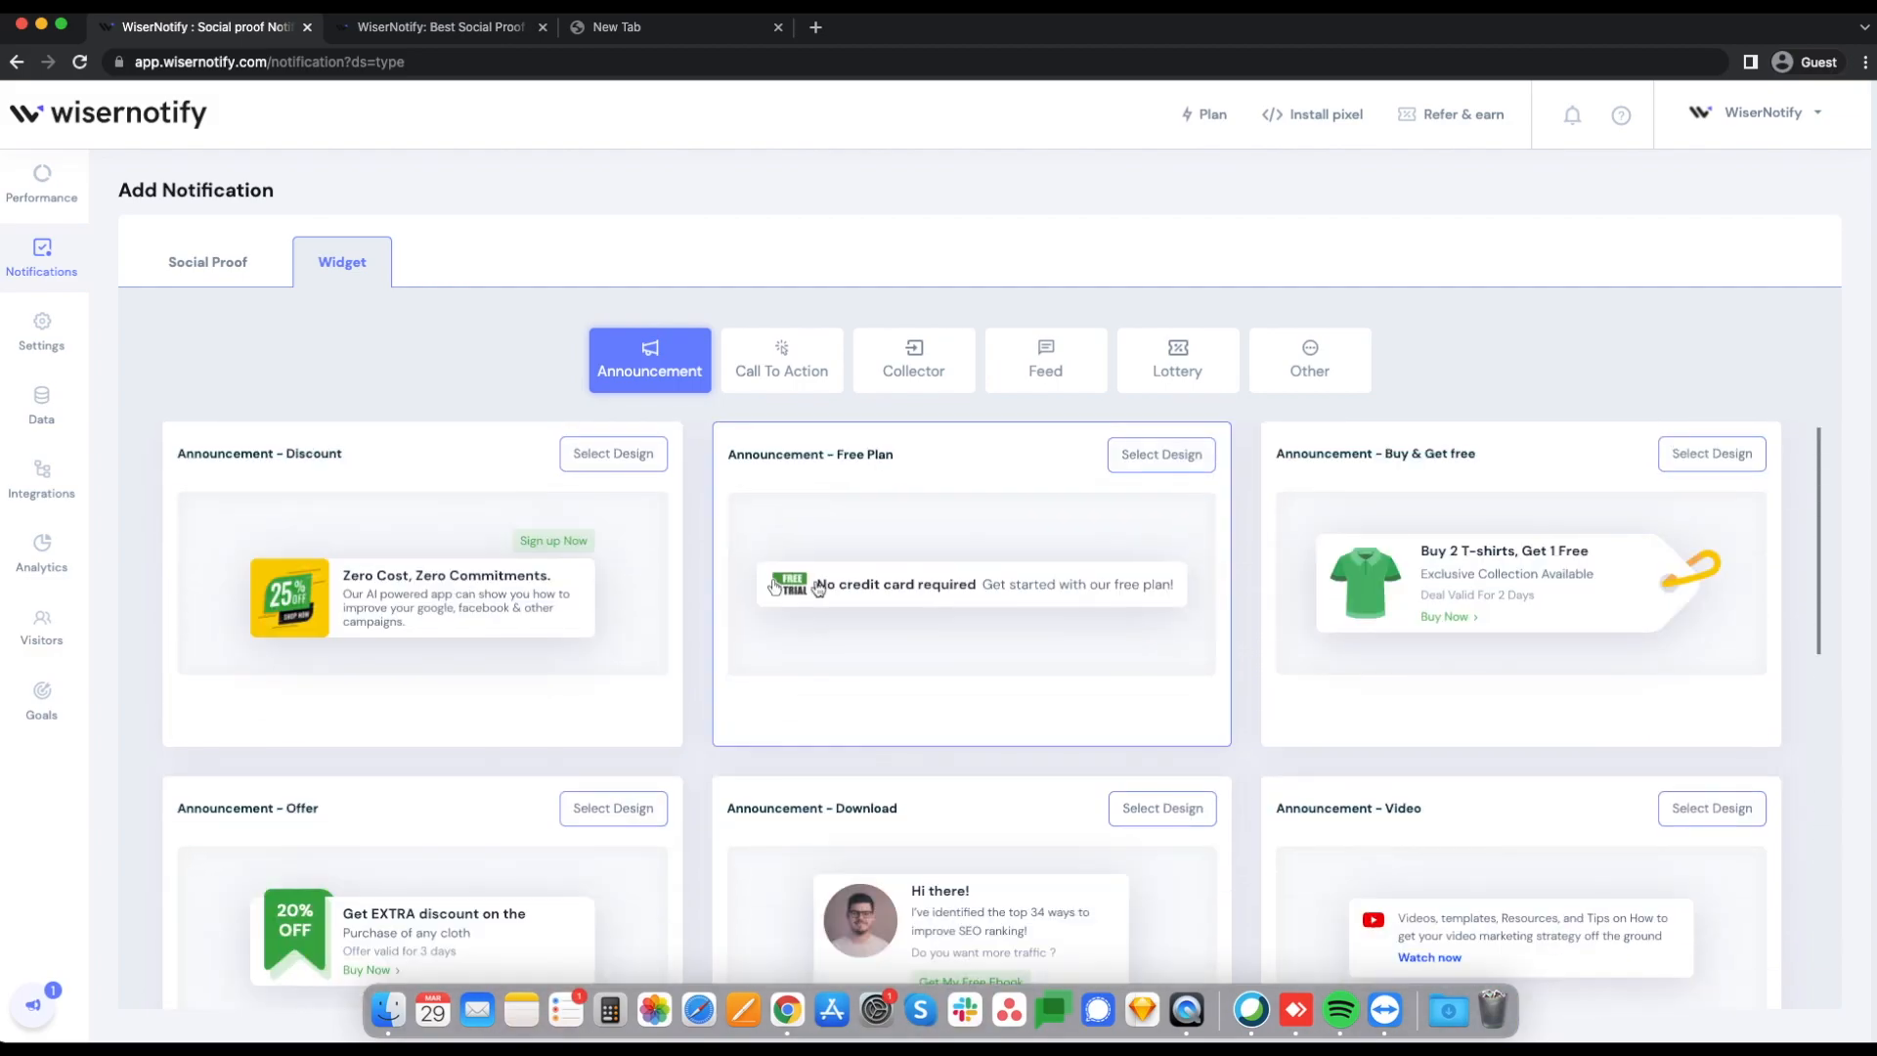
left_click(610, 457)
left_click(1066, 637)
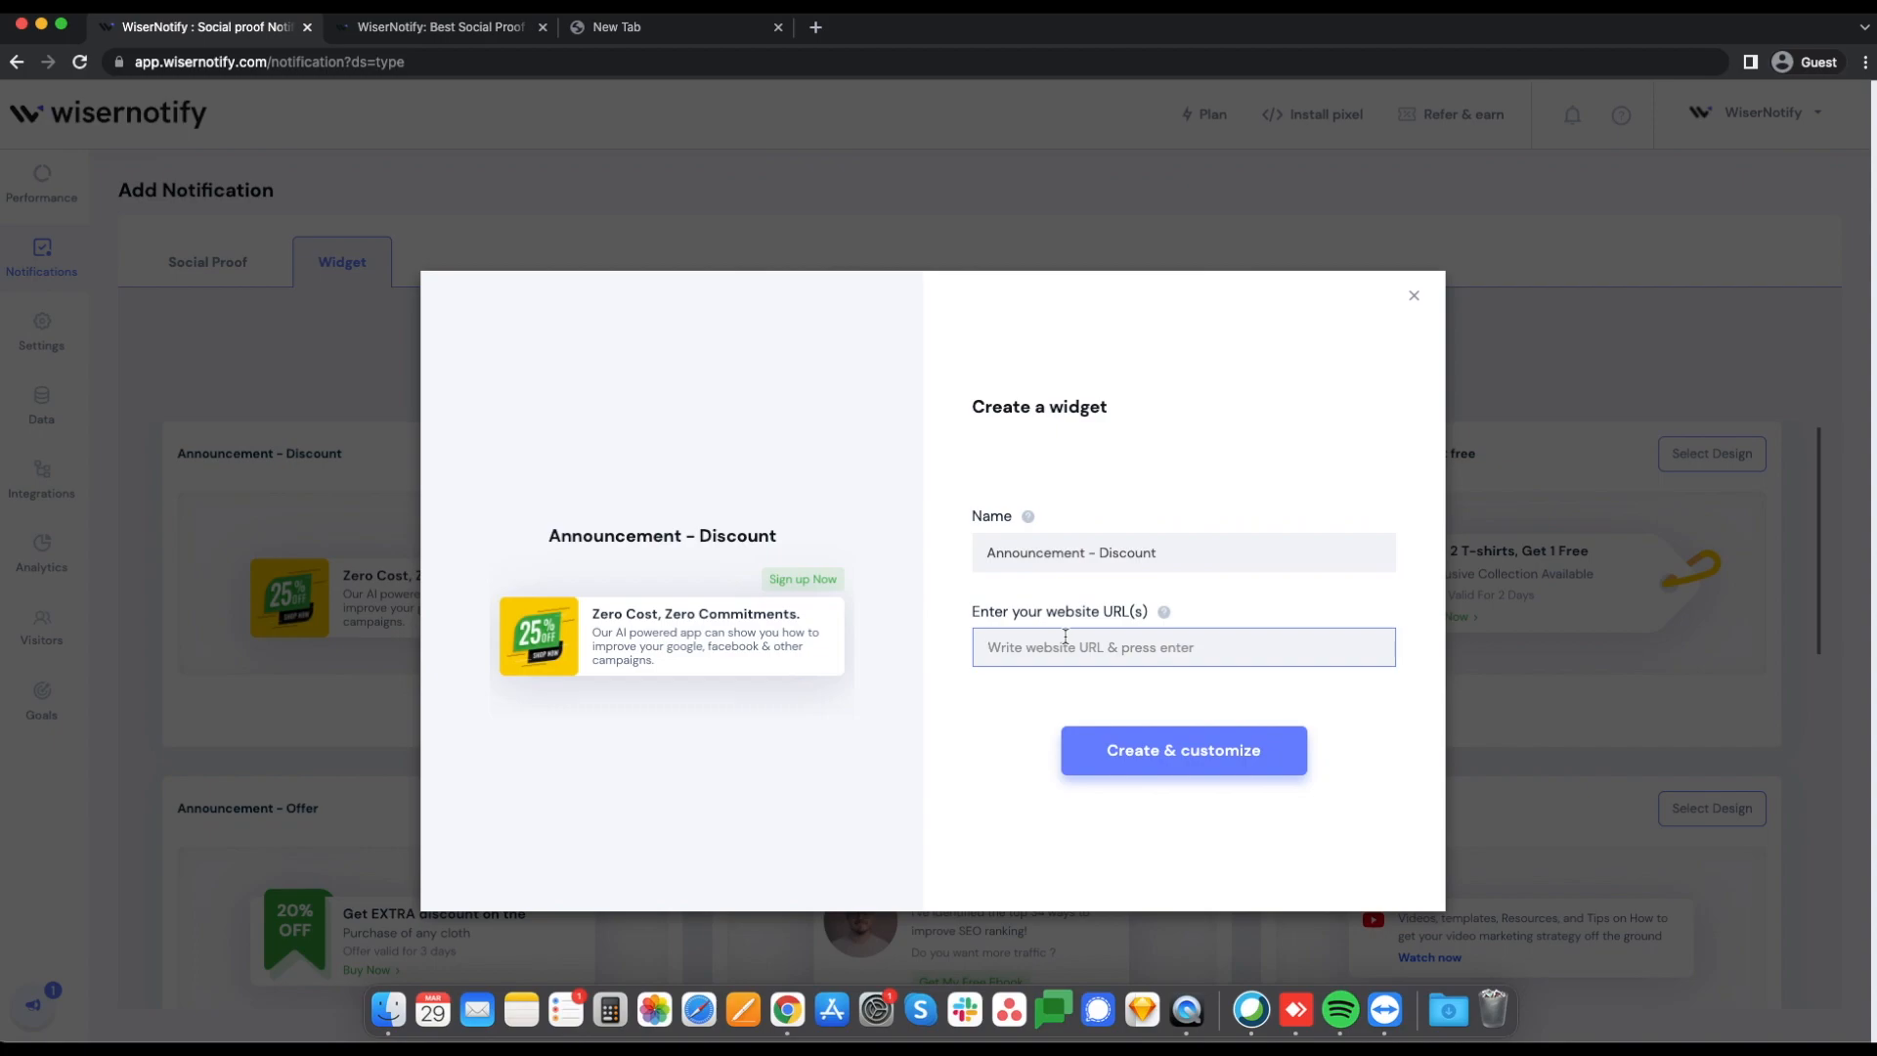
type("w")
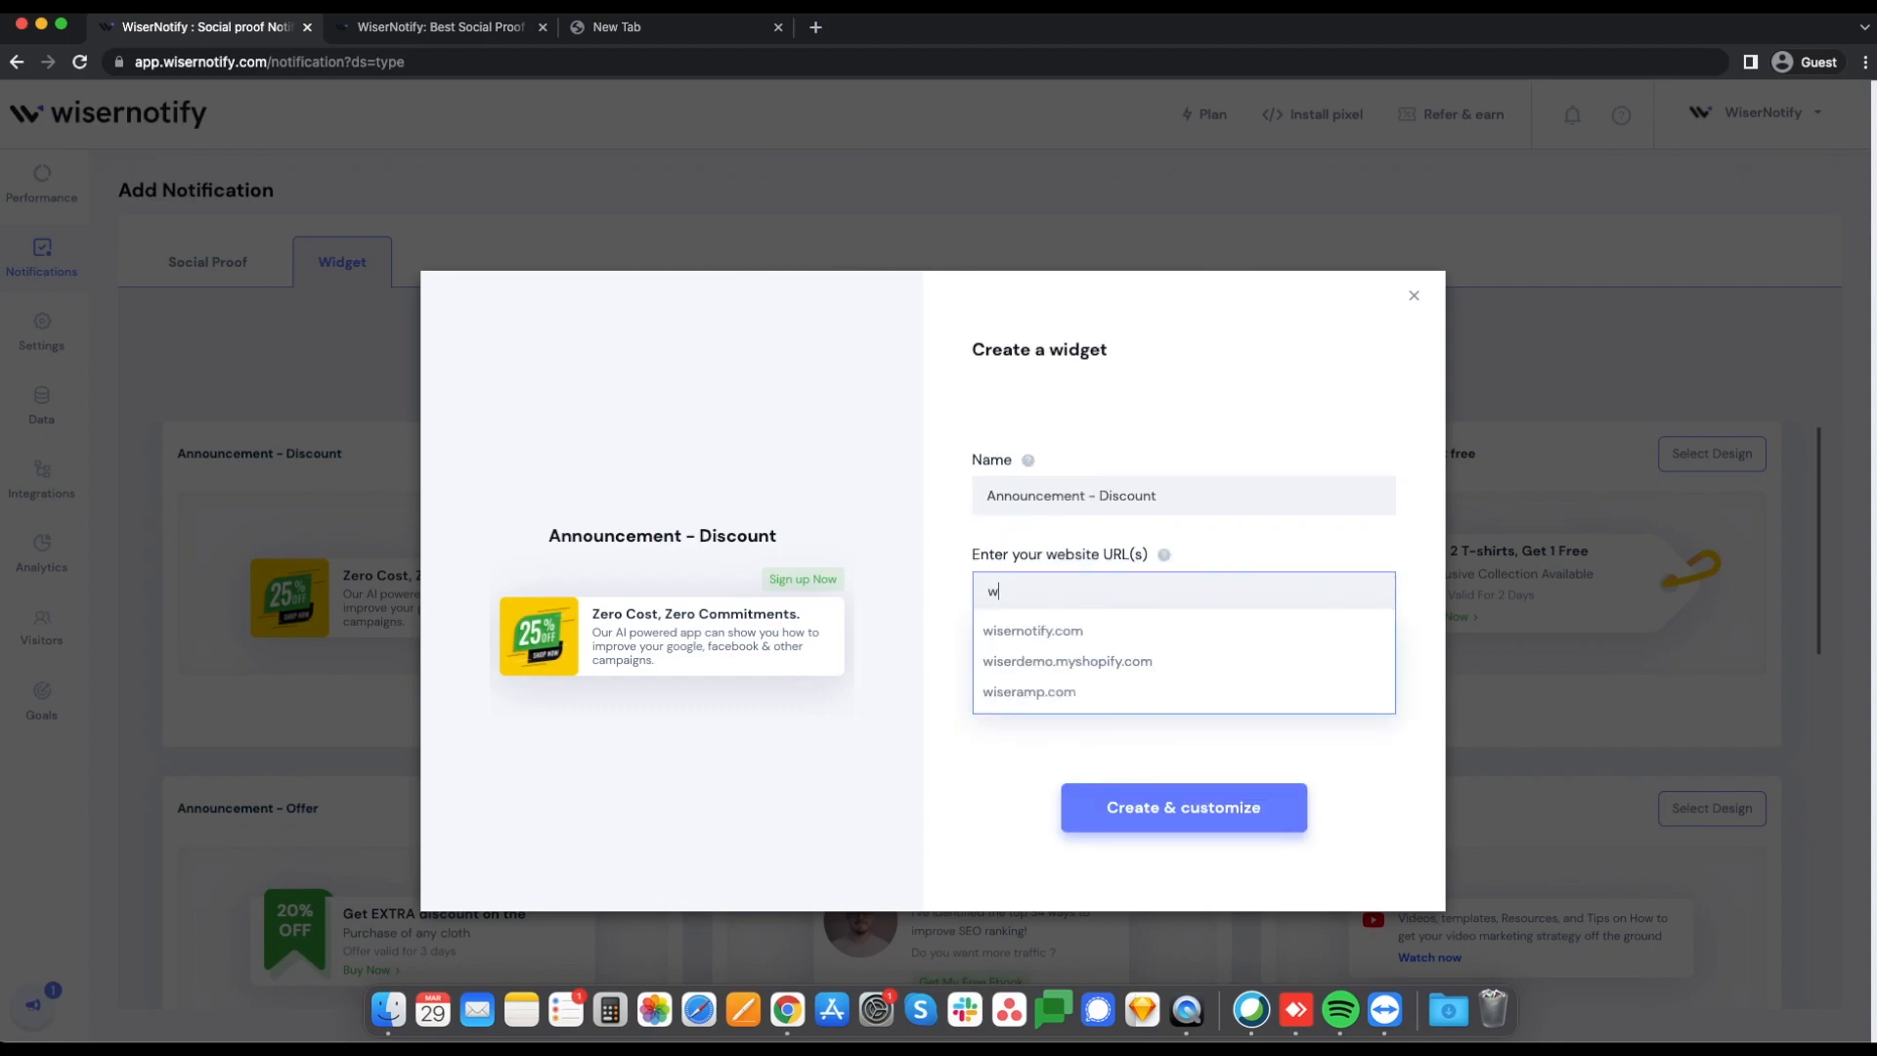
left_click(1052, 633)
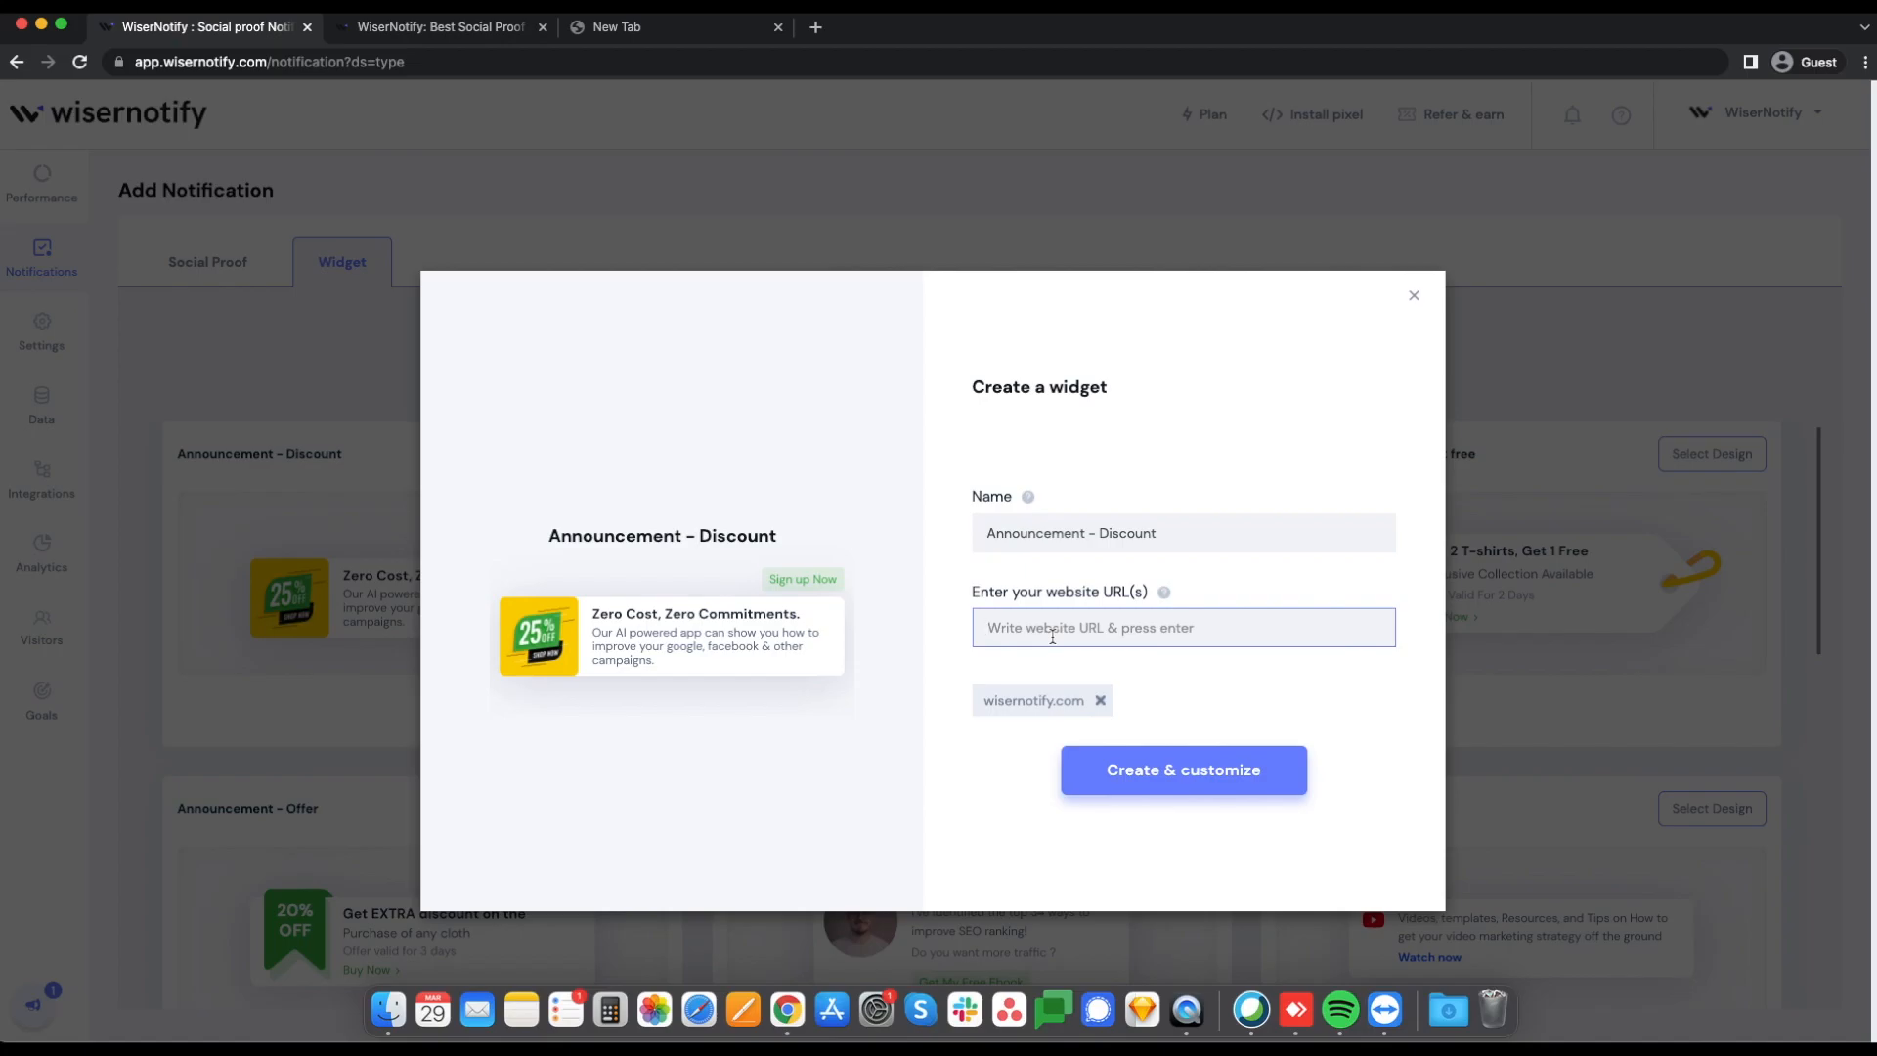
left_click(1152, 768)
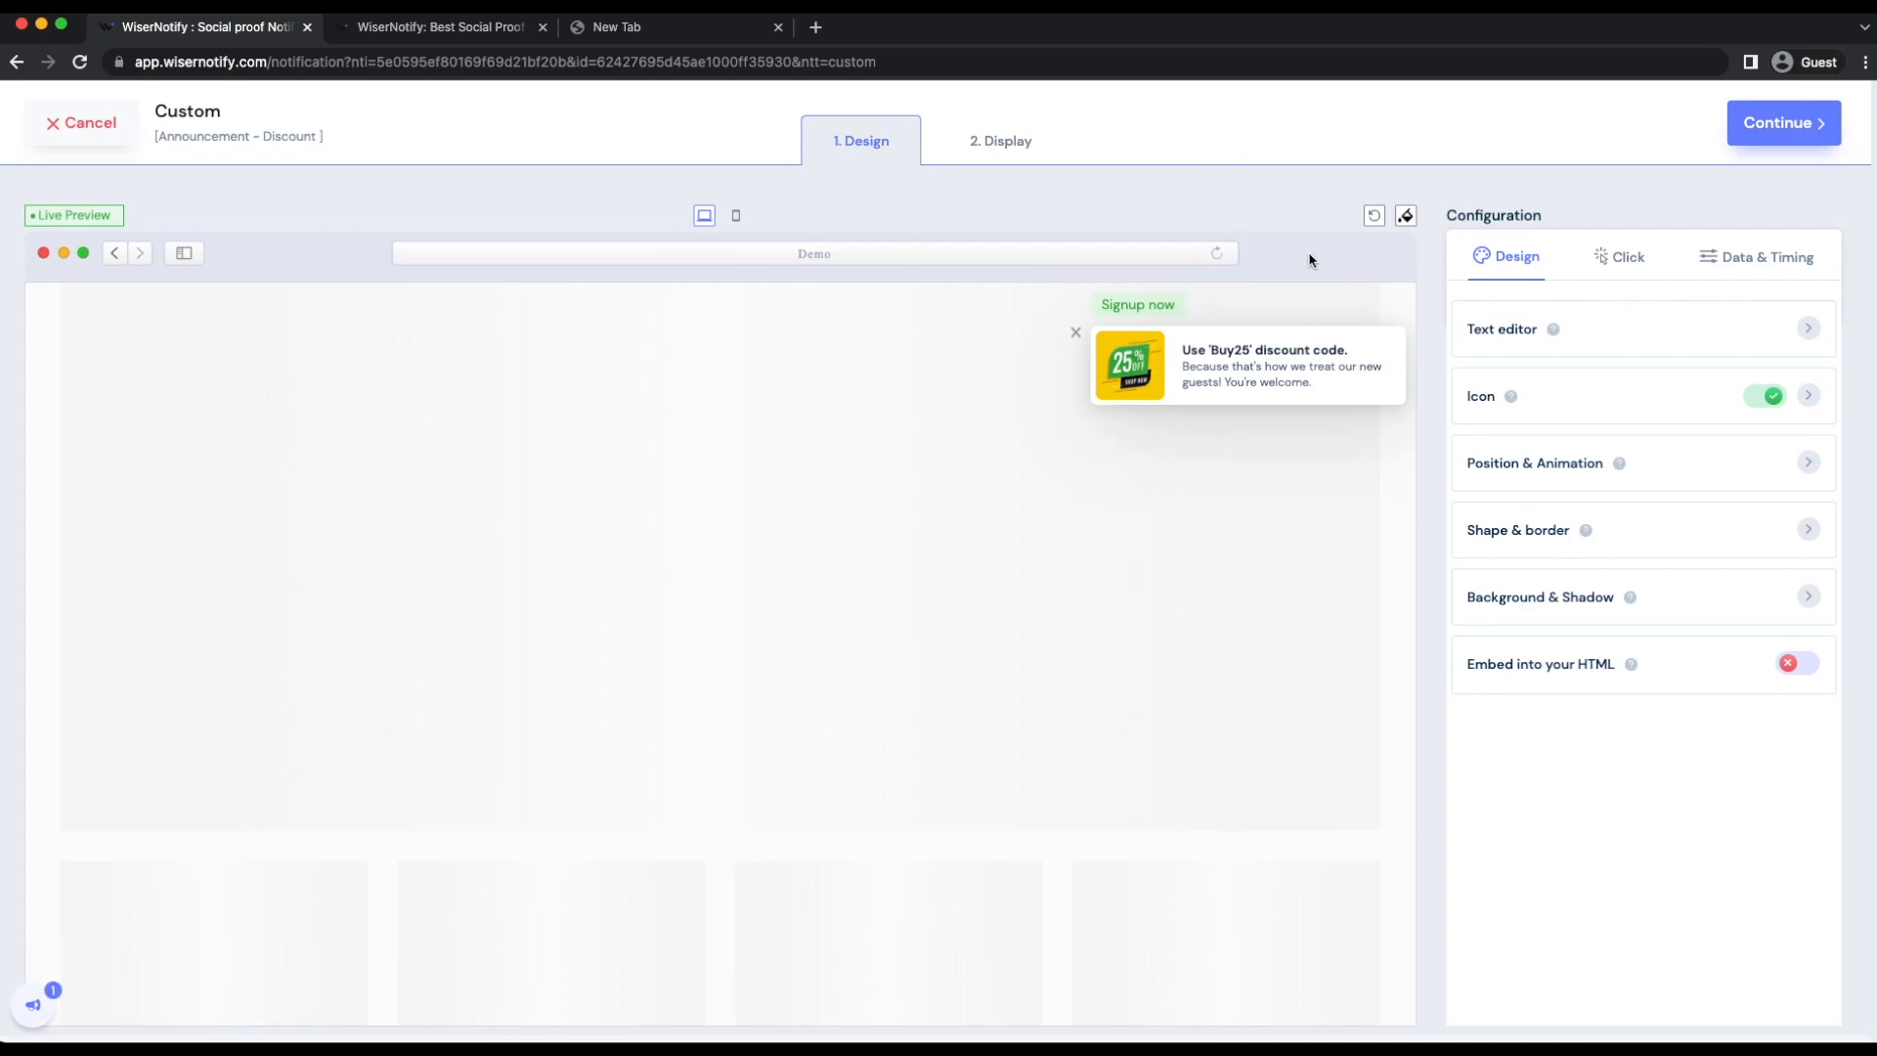
Step: Preview the widget in mobile and desktop view and look at its text editor settings
left_click(736, 220)
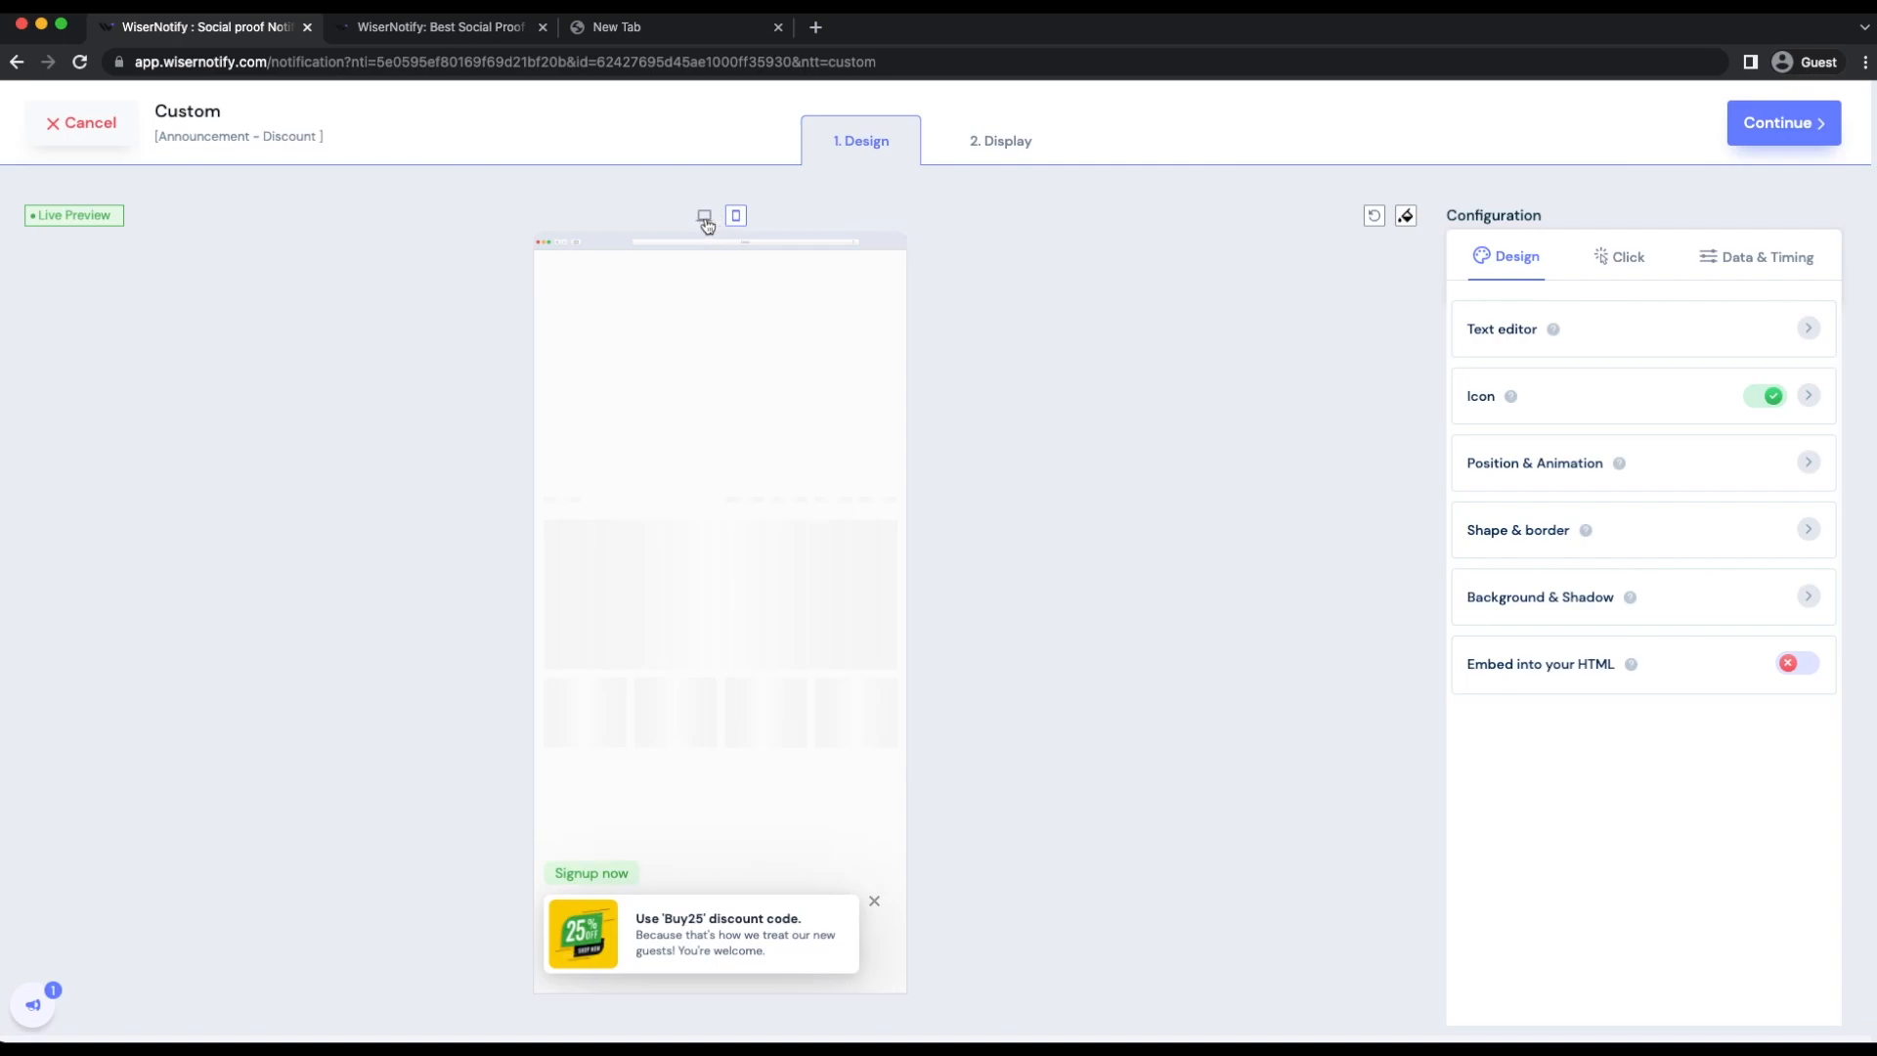
left_click(704, 216)
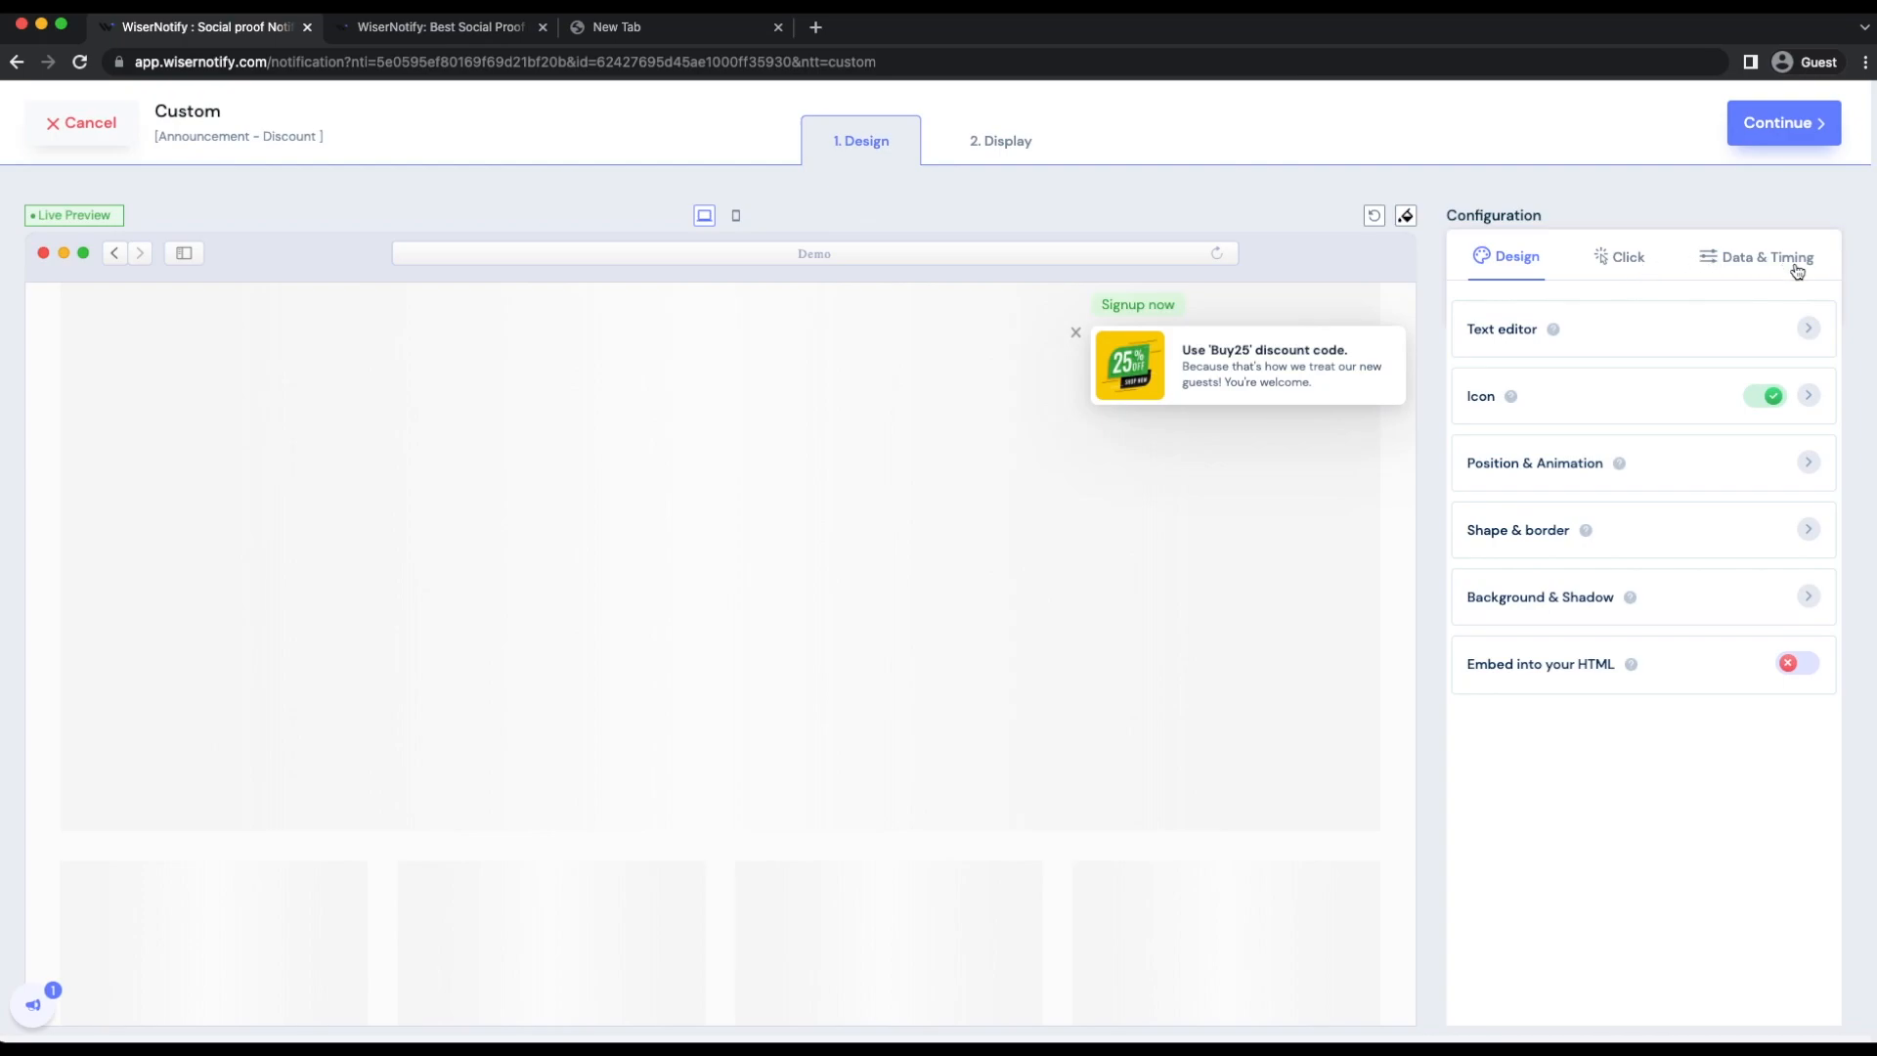
left_click(1605, 338)
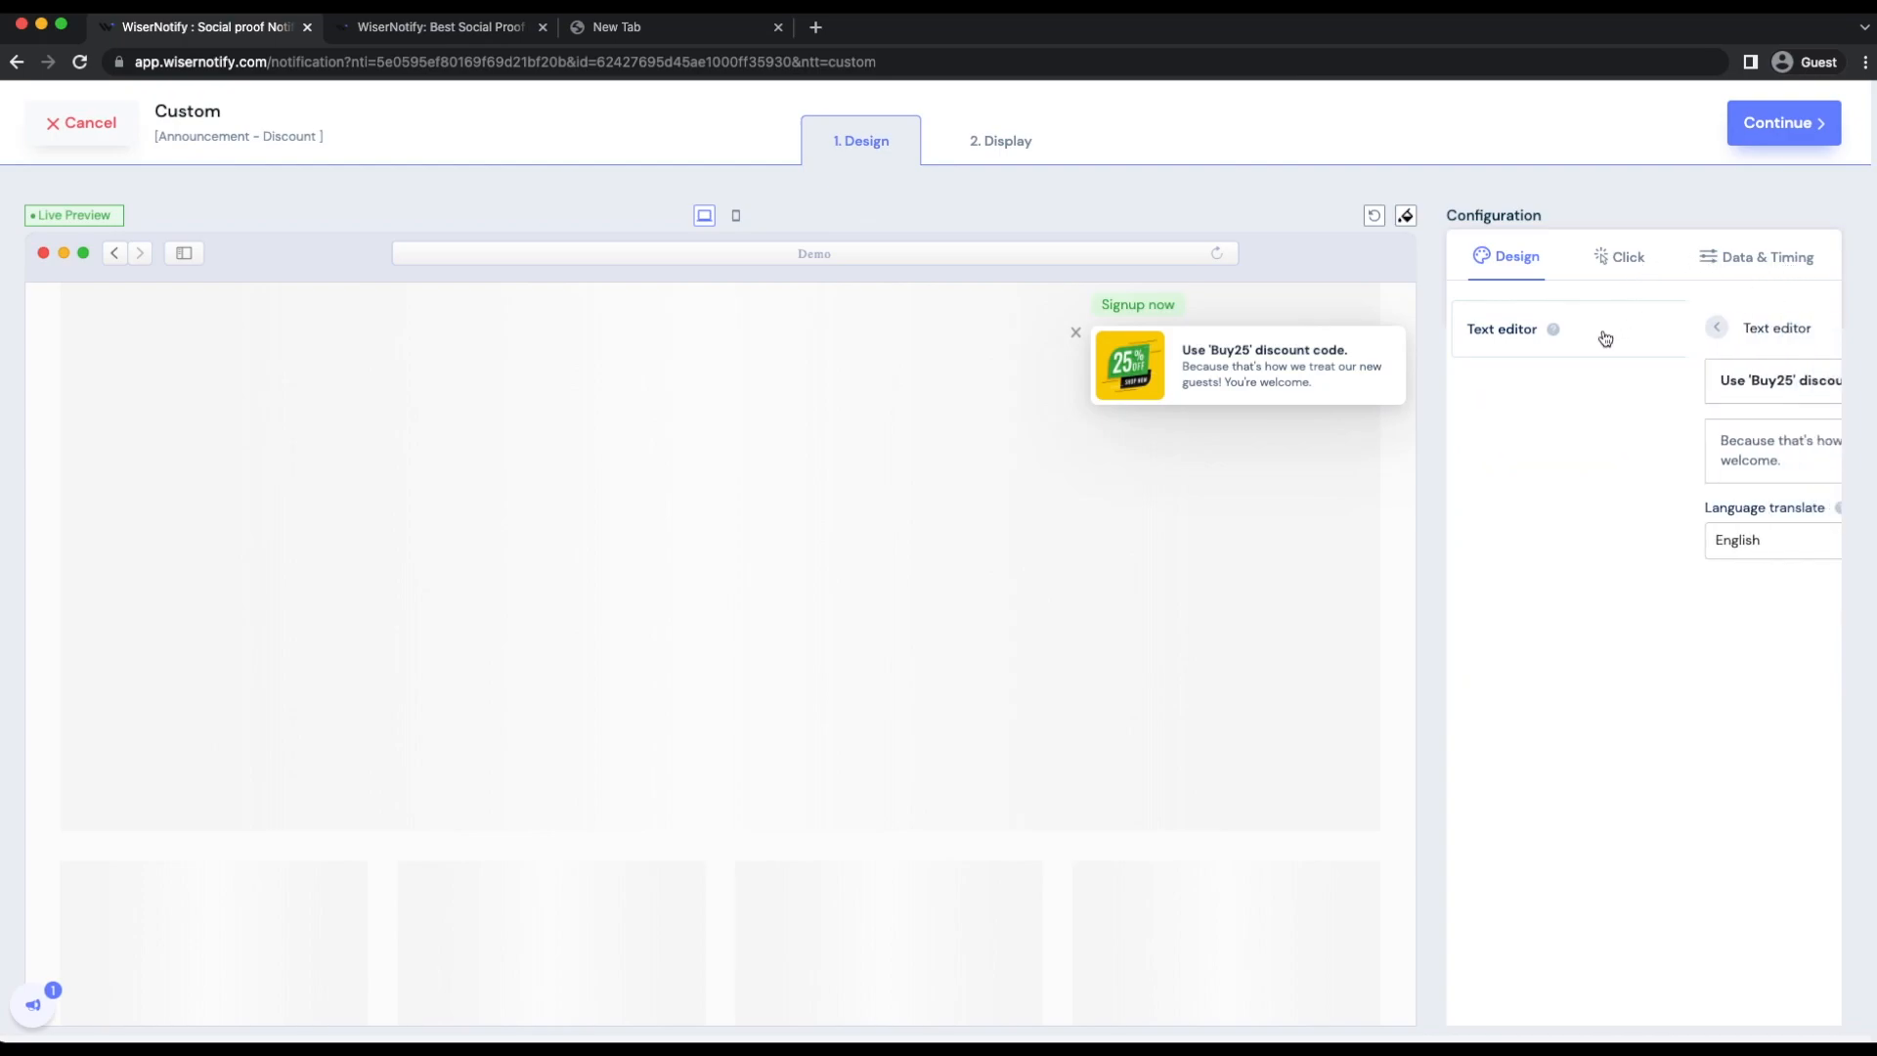
left_click(1478, 330)
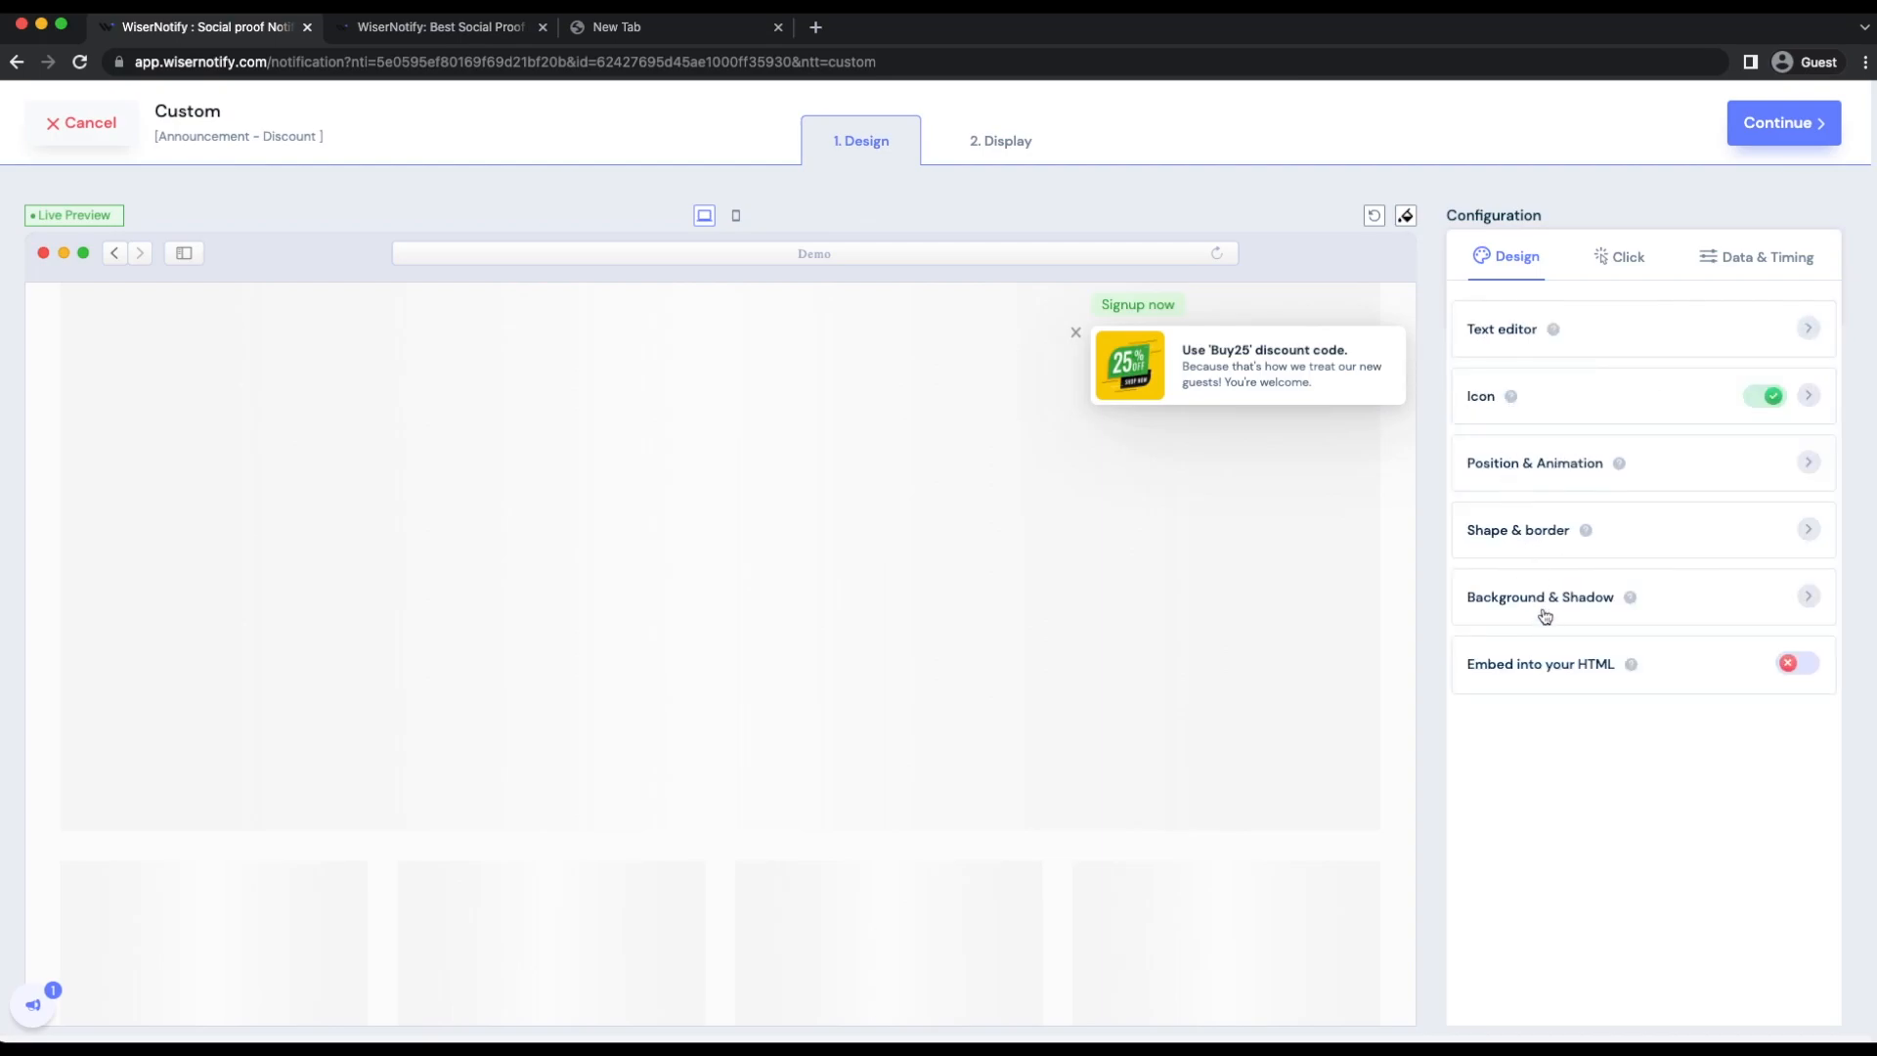
Step: Examine the widget's click settings, including the CTA label and link options
left_click(1621, 257)
left_click(1511, 257)
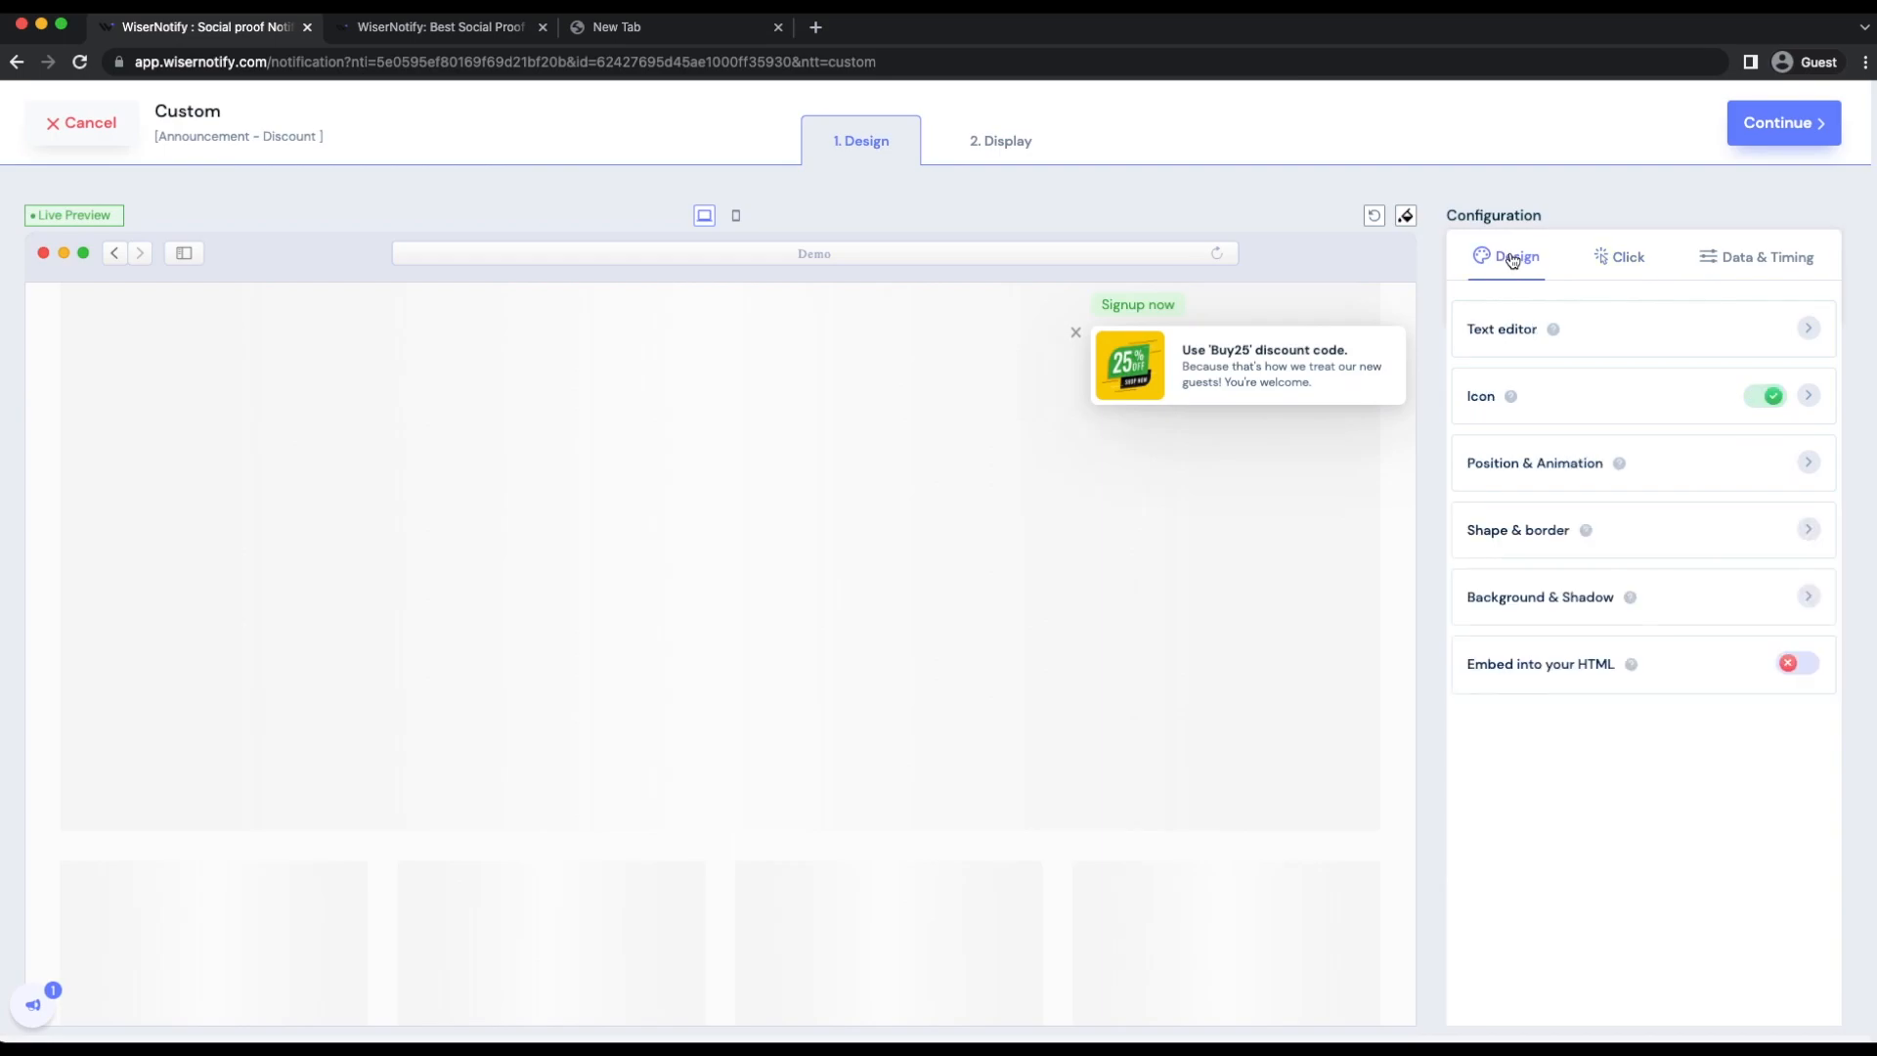
left_click(1614, 261)
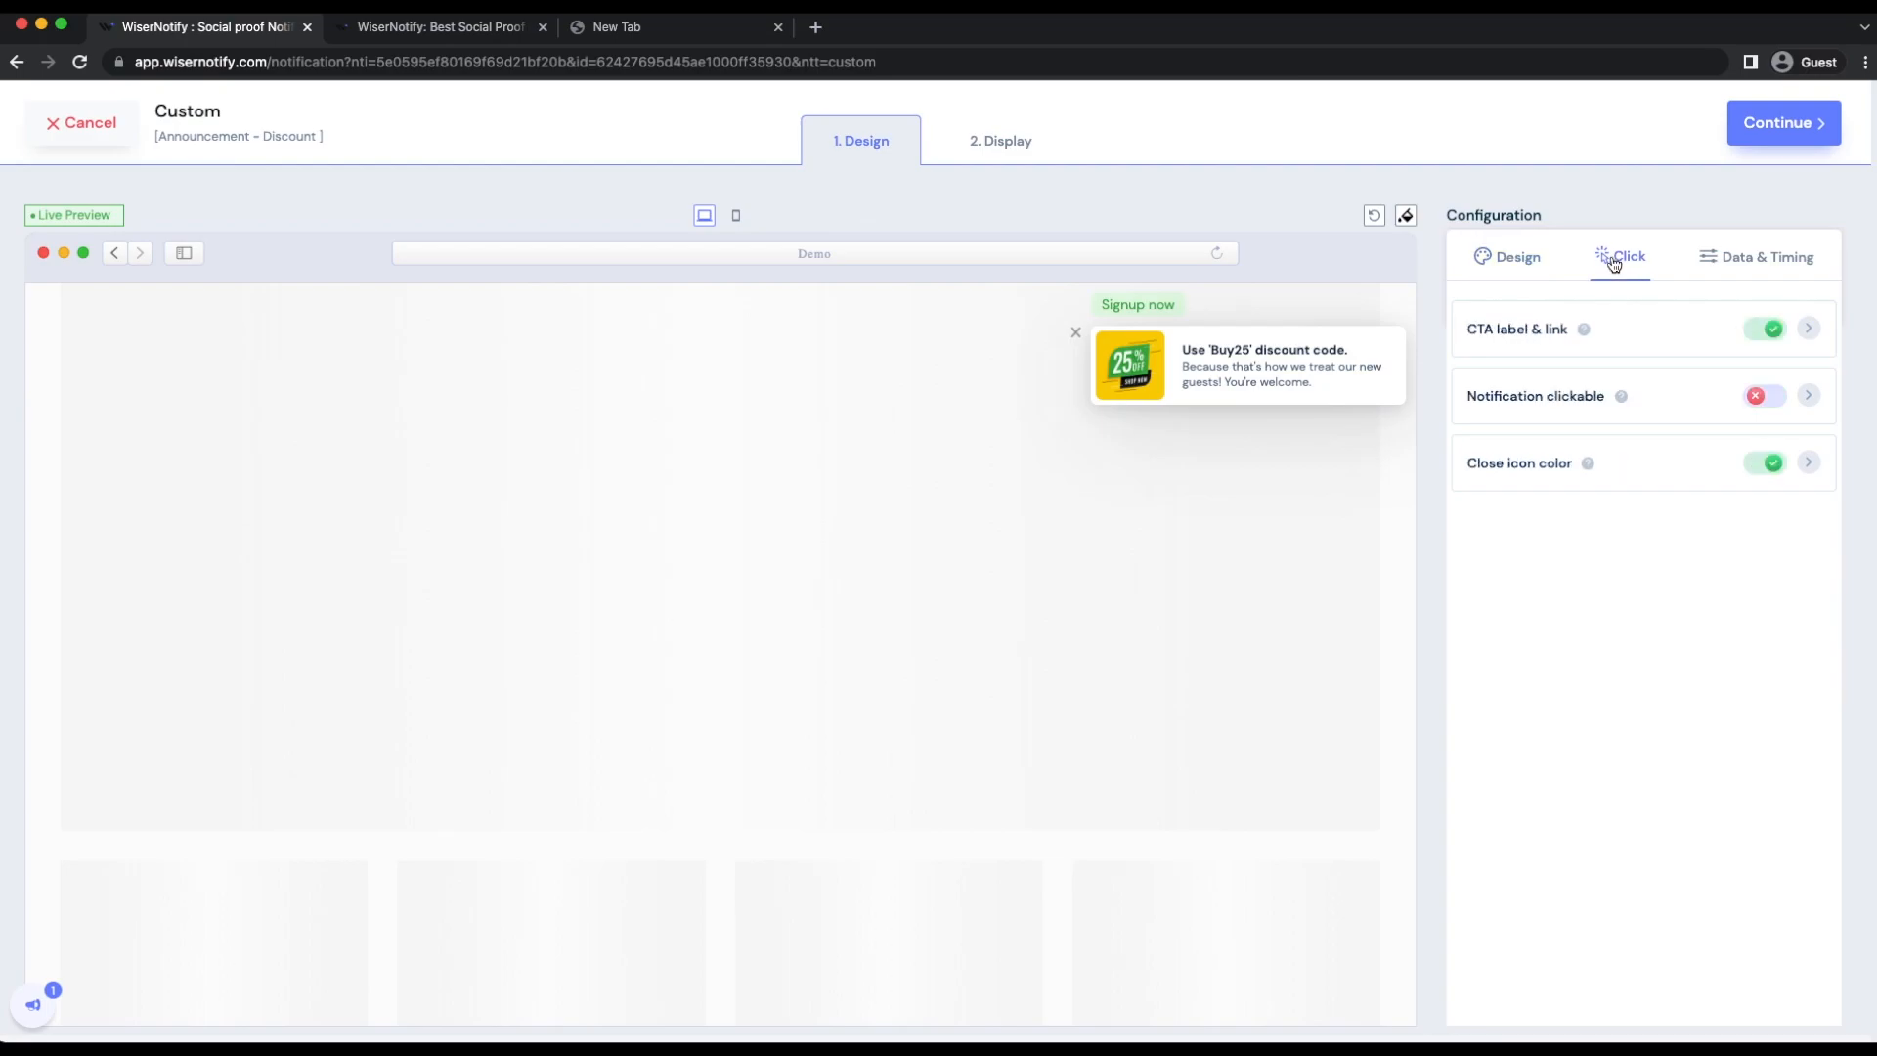
left_click(1609, 332)
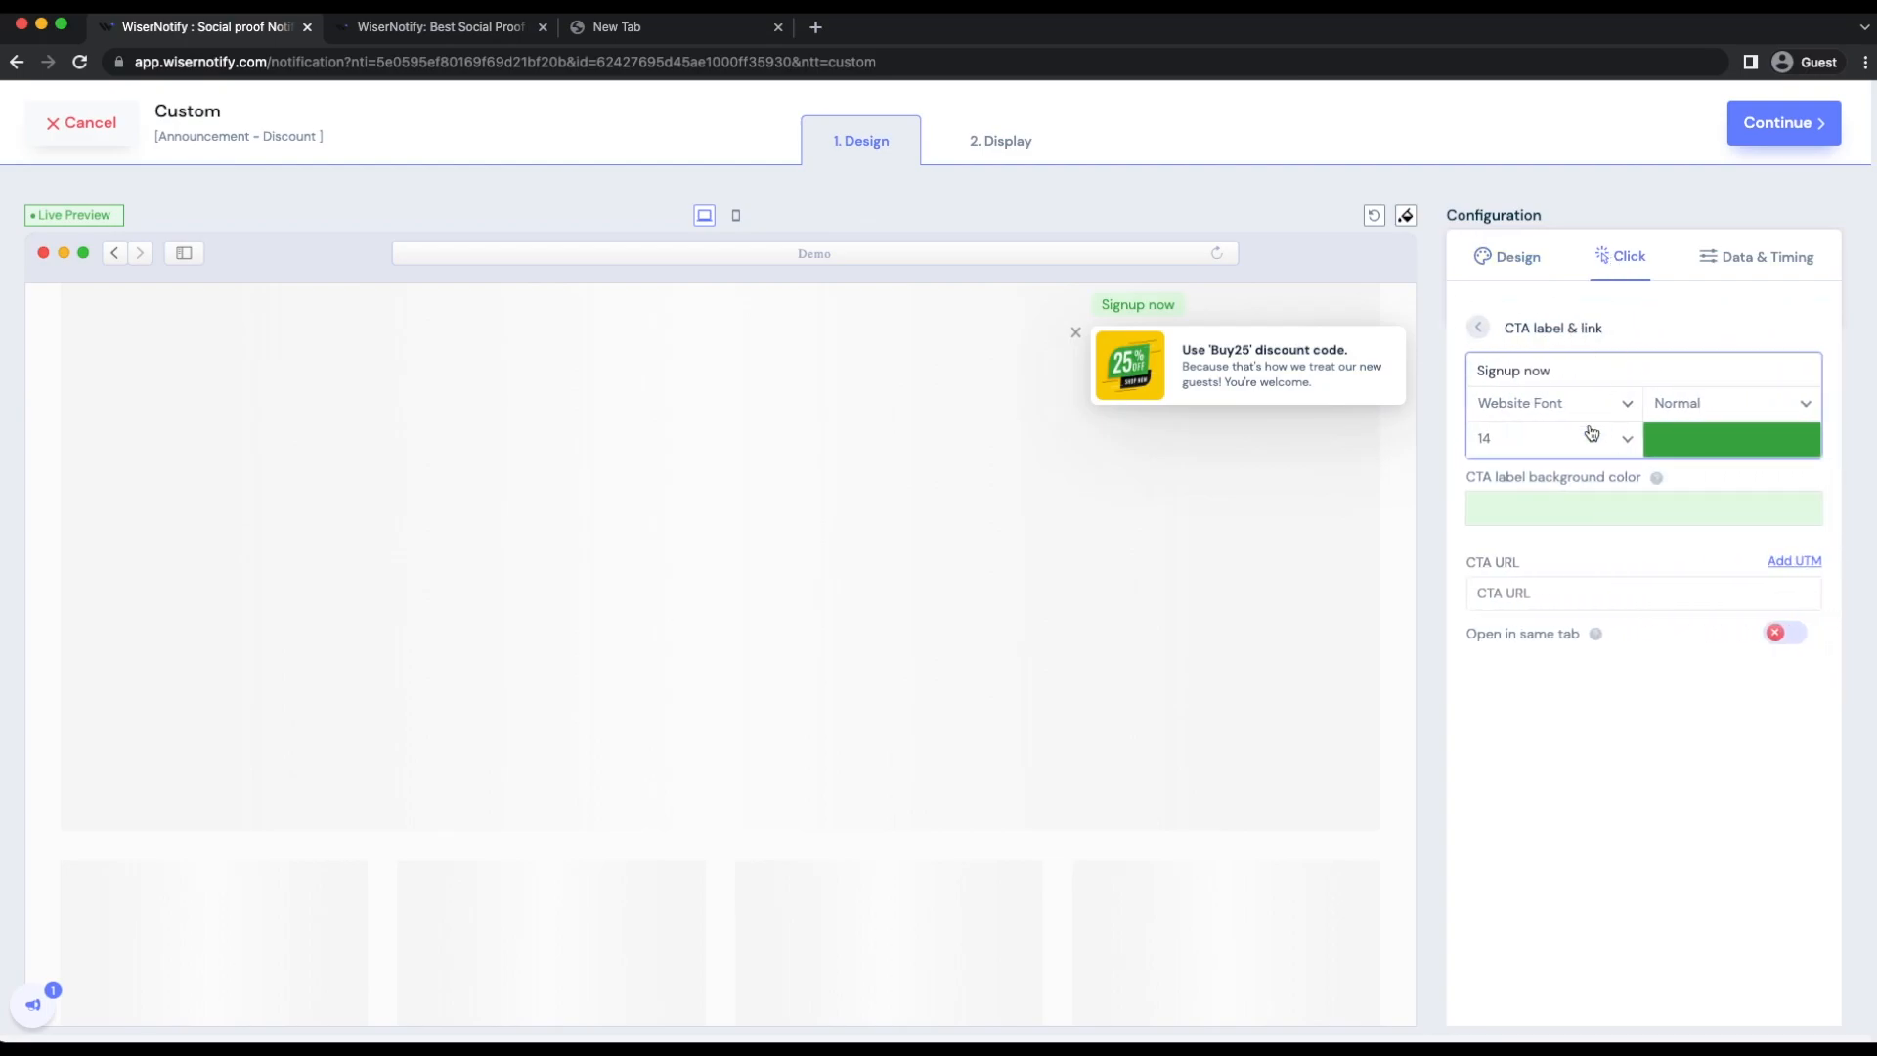
left_click(1478, 326)
double_click(1479, 329)
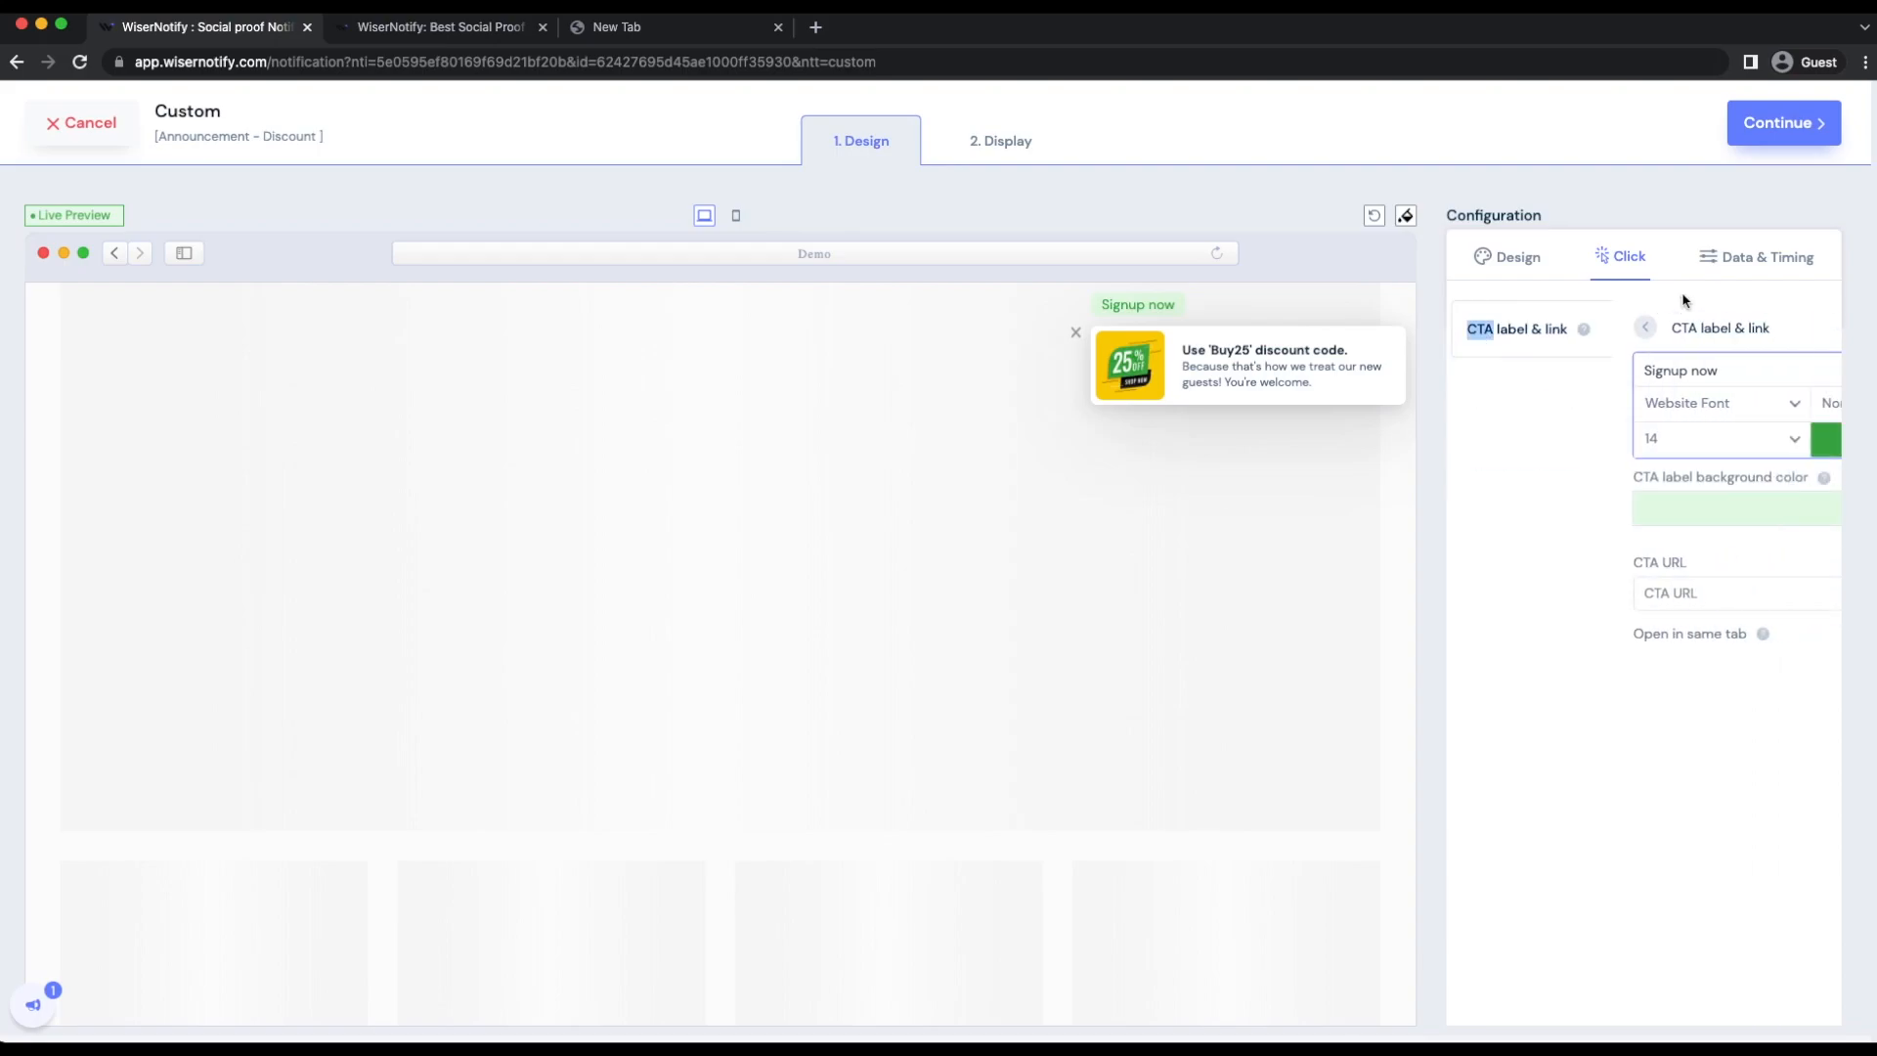
Step: Enable skipping of already seen widgets in the data and timing configuration's other settings
left_click(1748, 260)
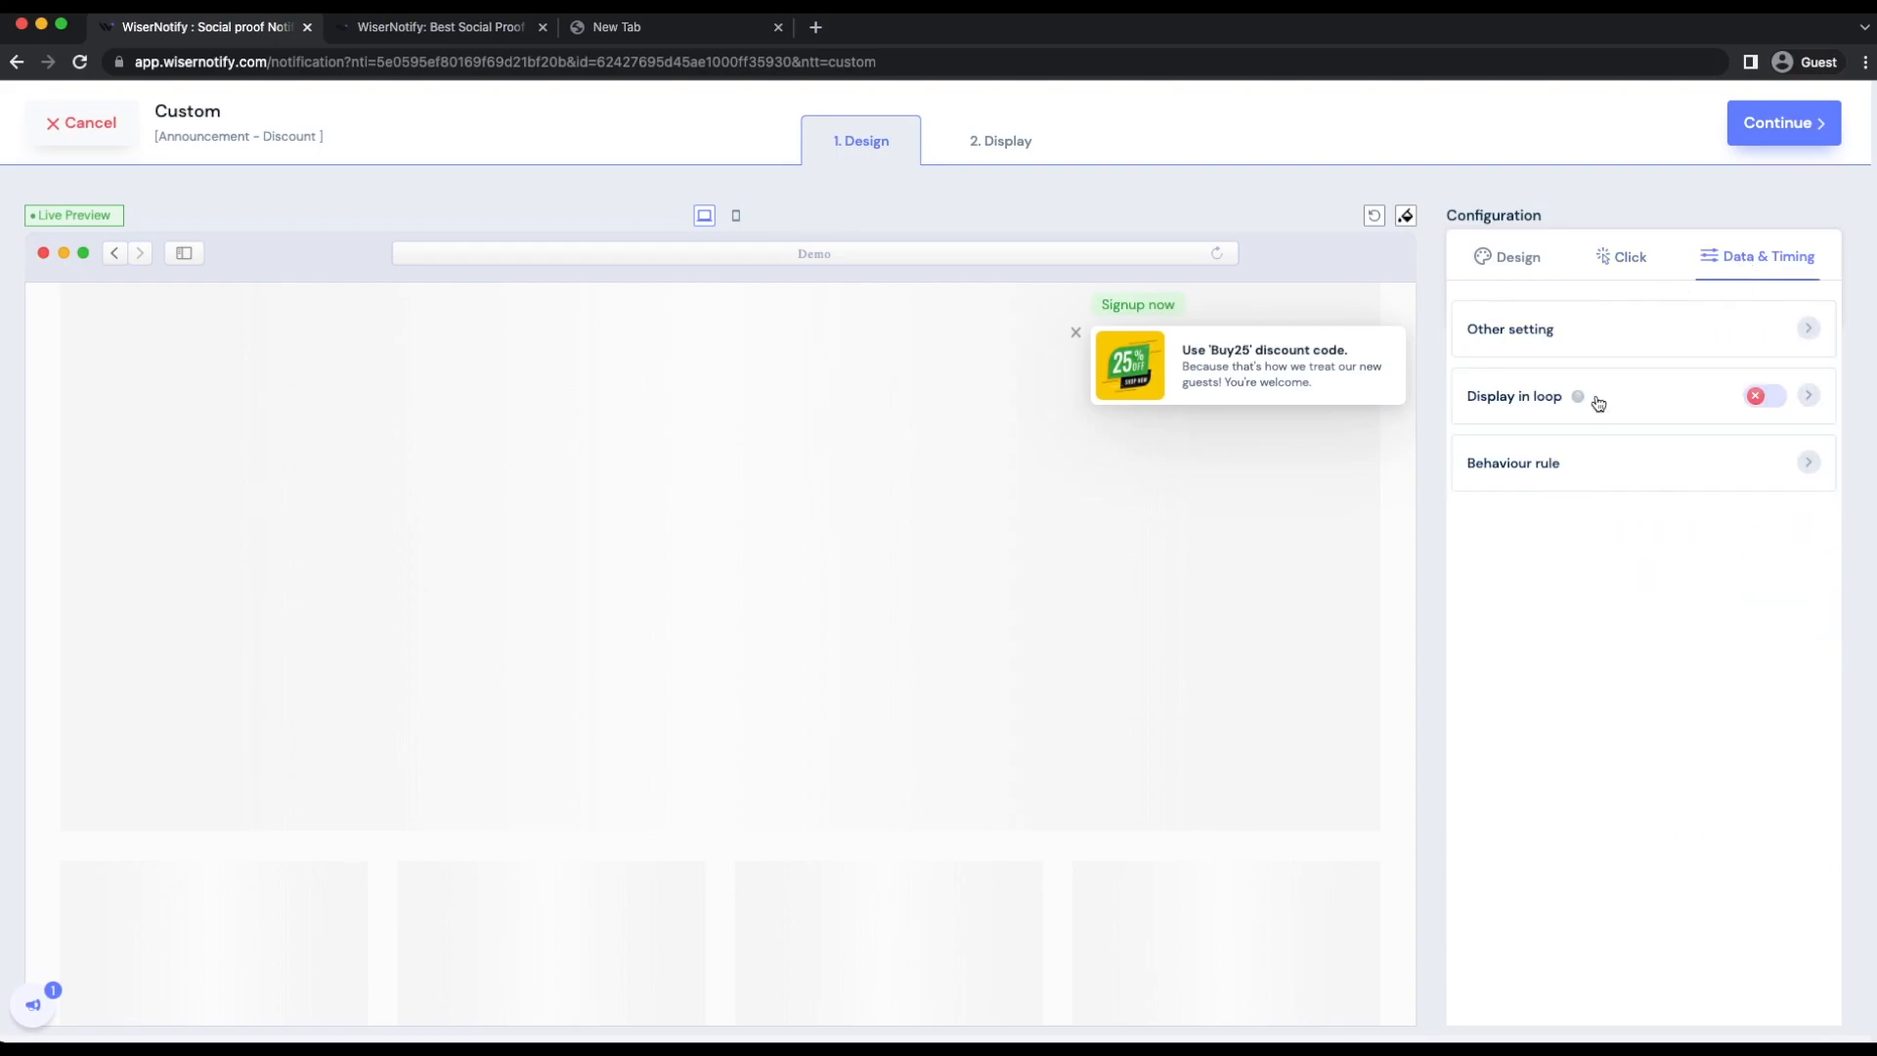
left_click(1665, 346)
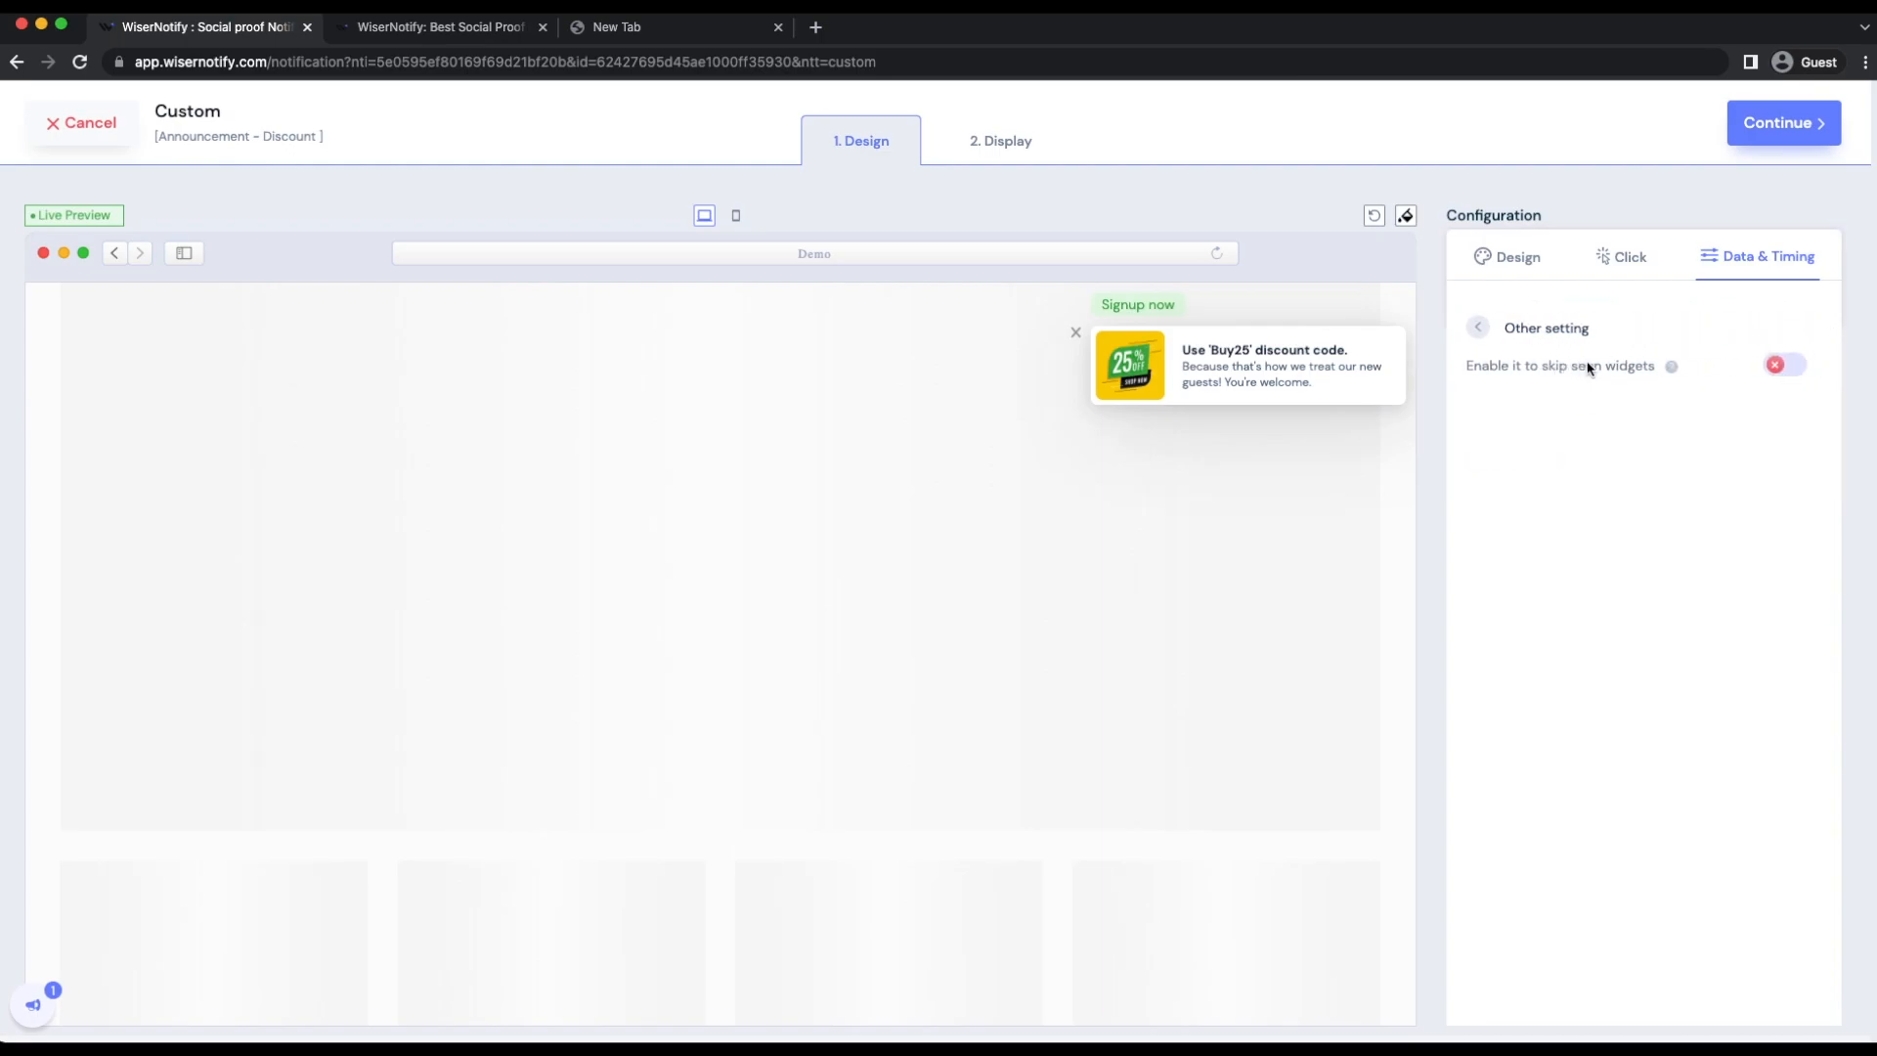
left_click(1782, 366)
left_click(1783, 366)
left_click(1785, 366)
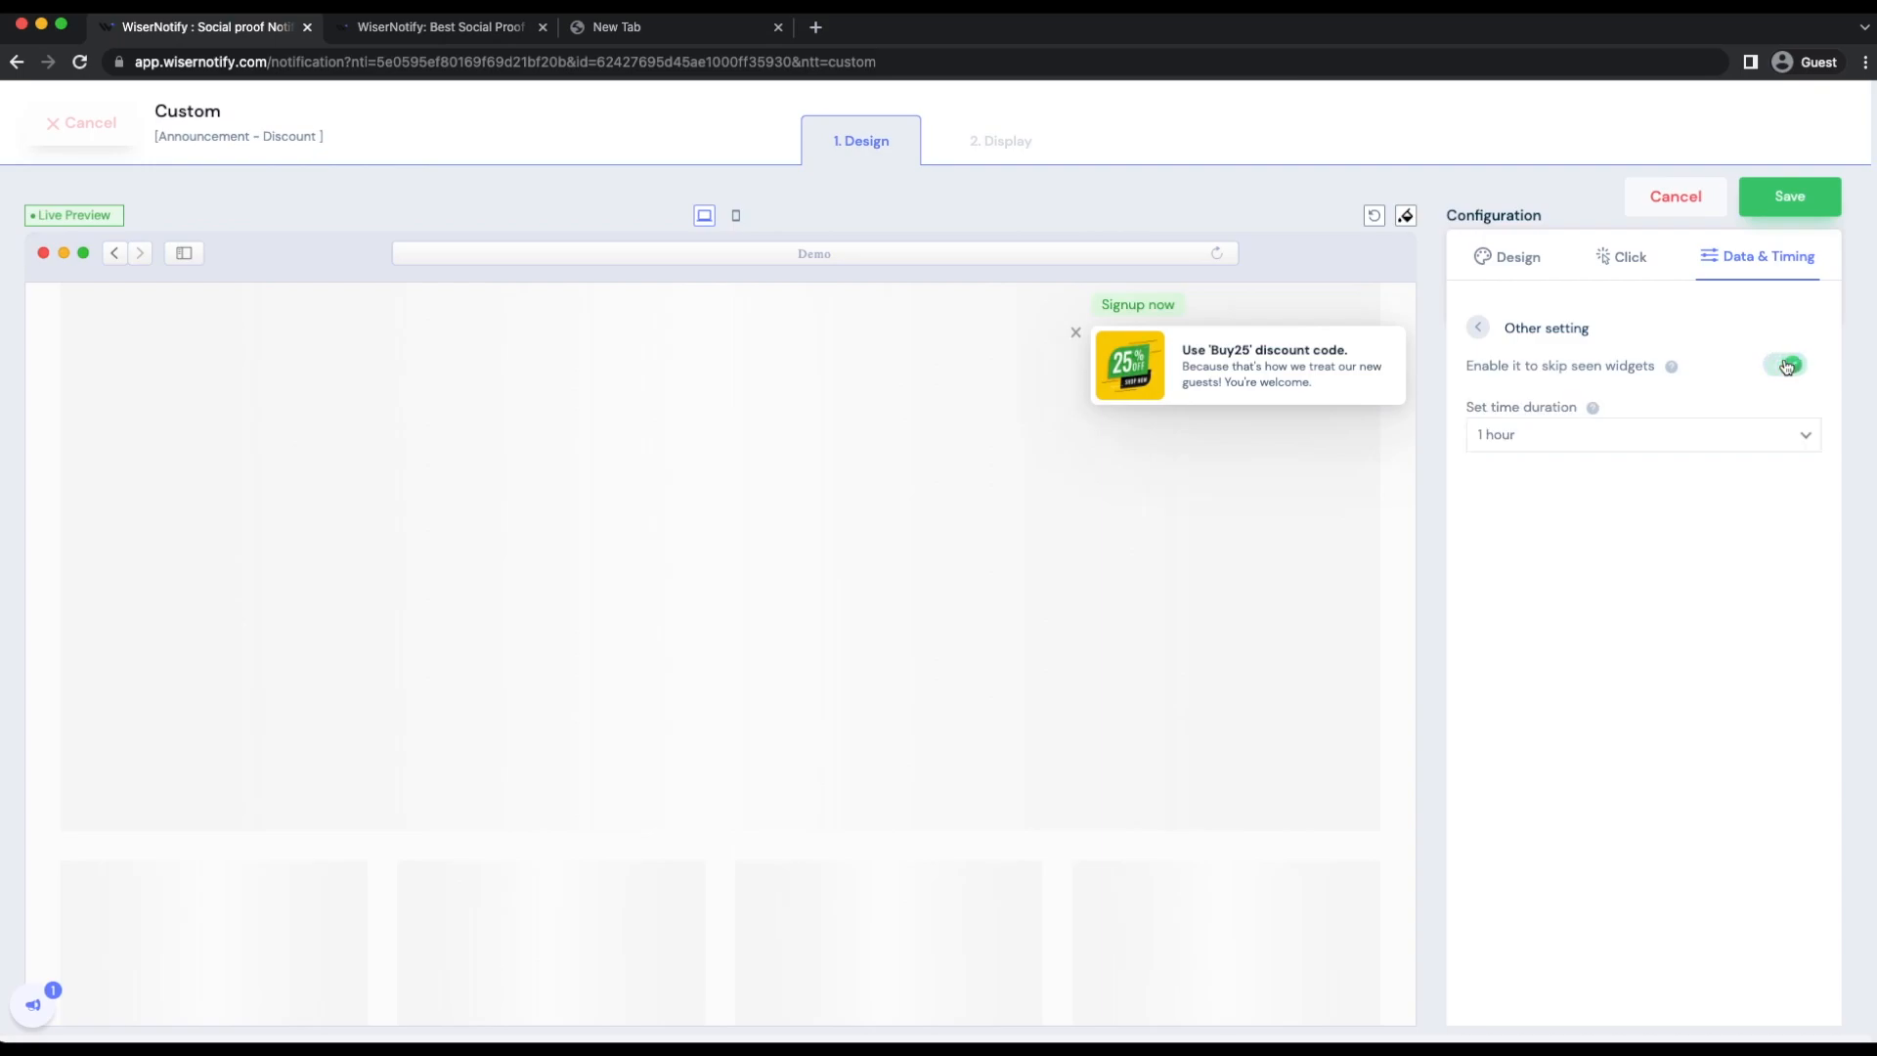
left_click(1786, 366)
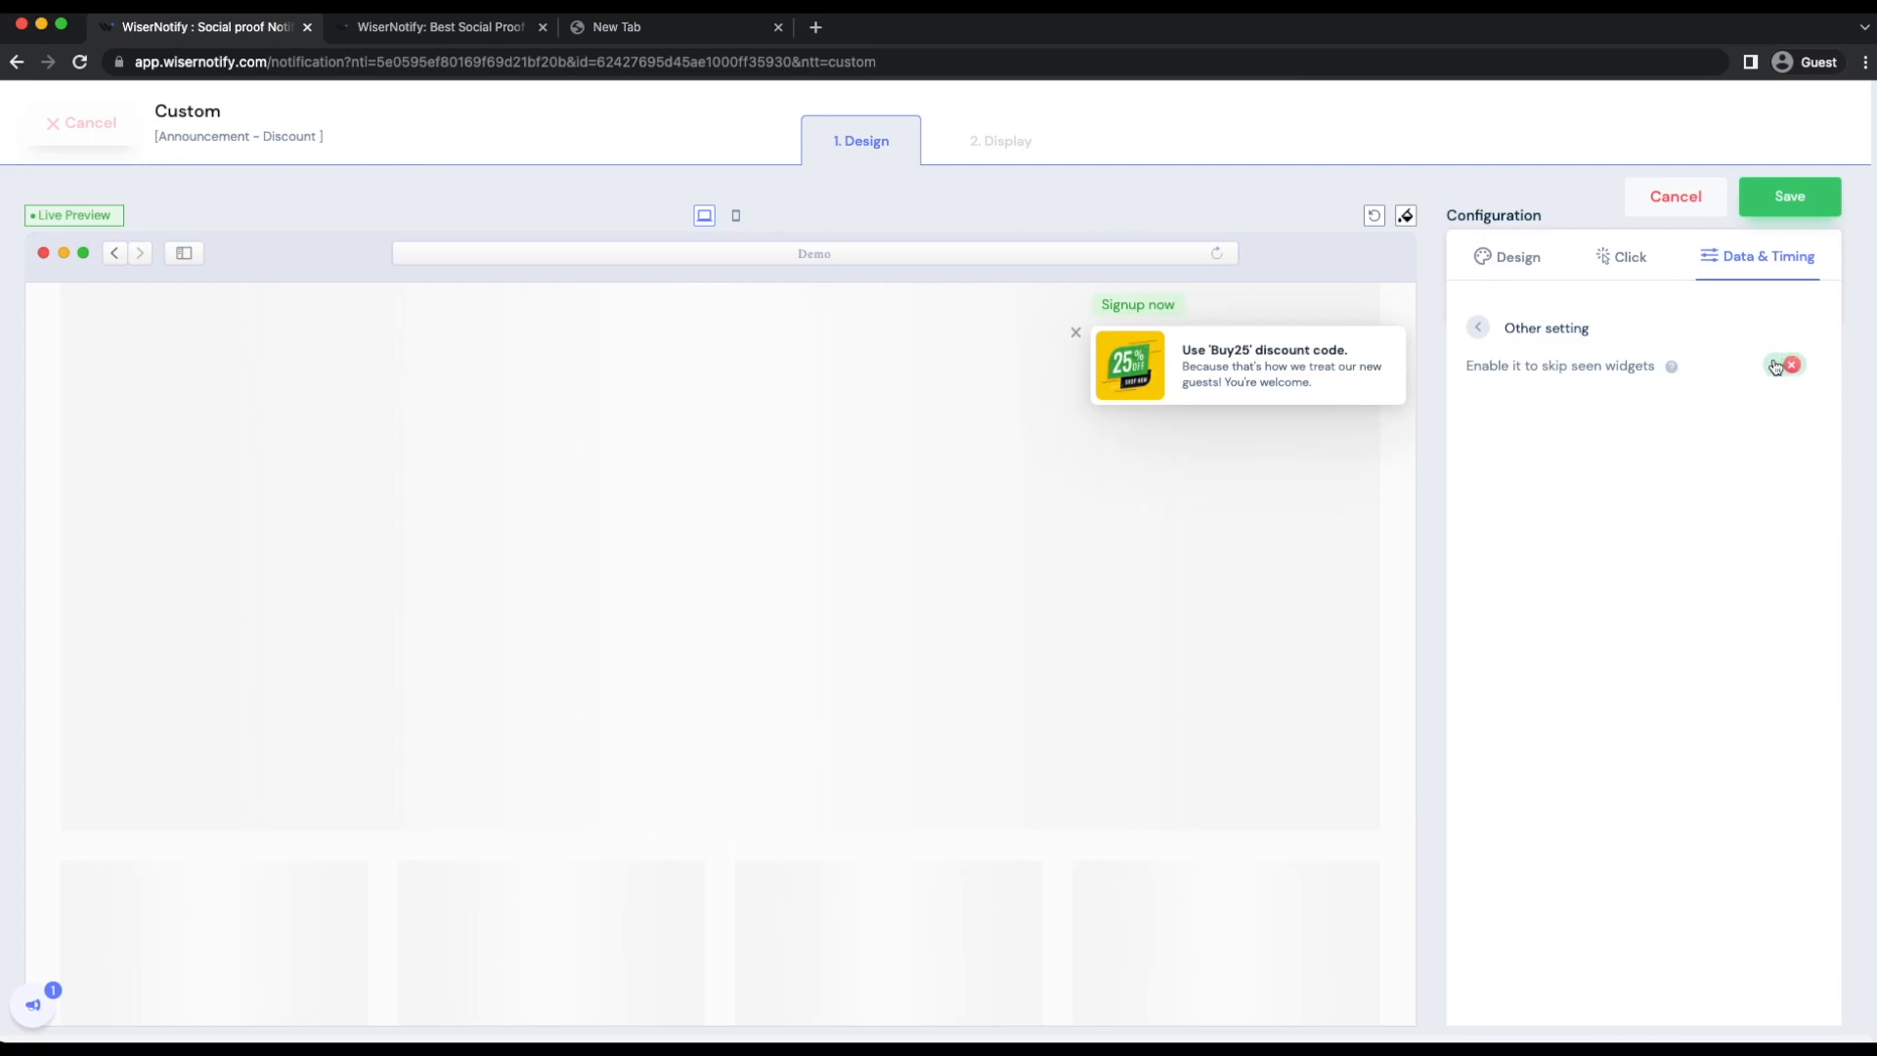
left_click(1482, 329)
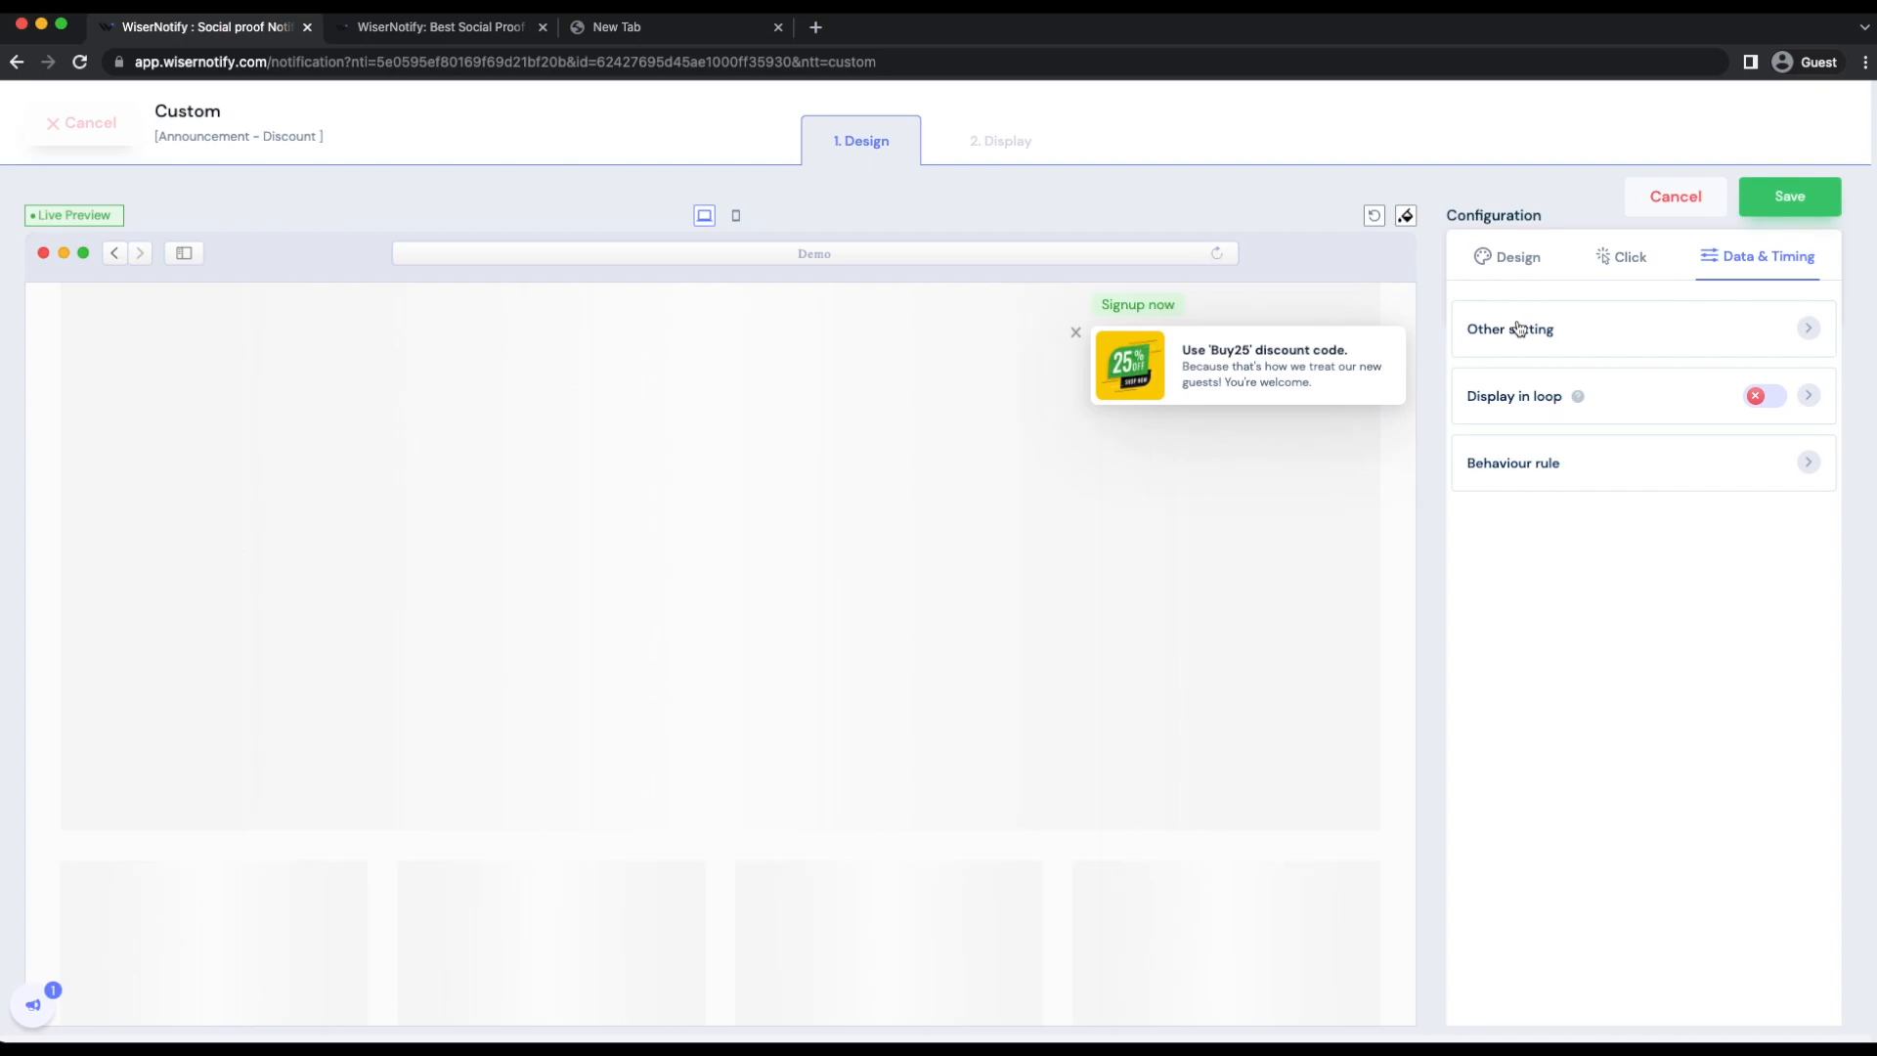
left_click(1519, 329)
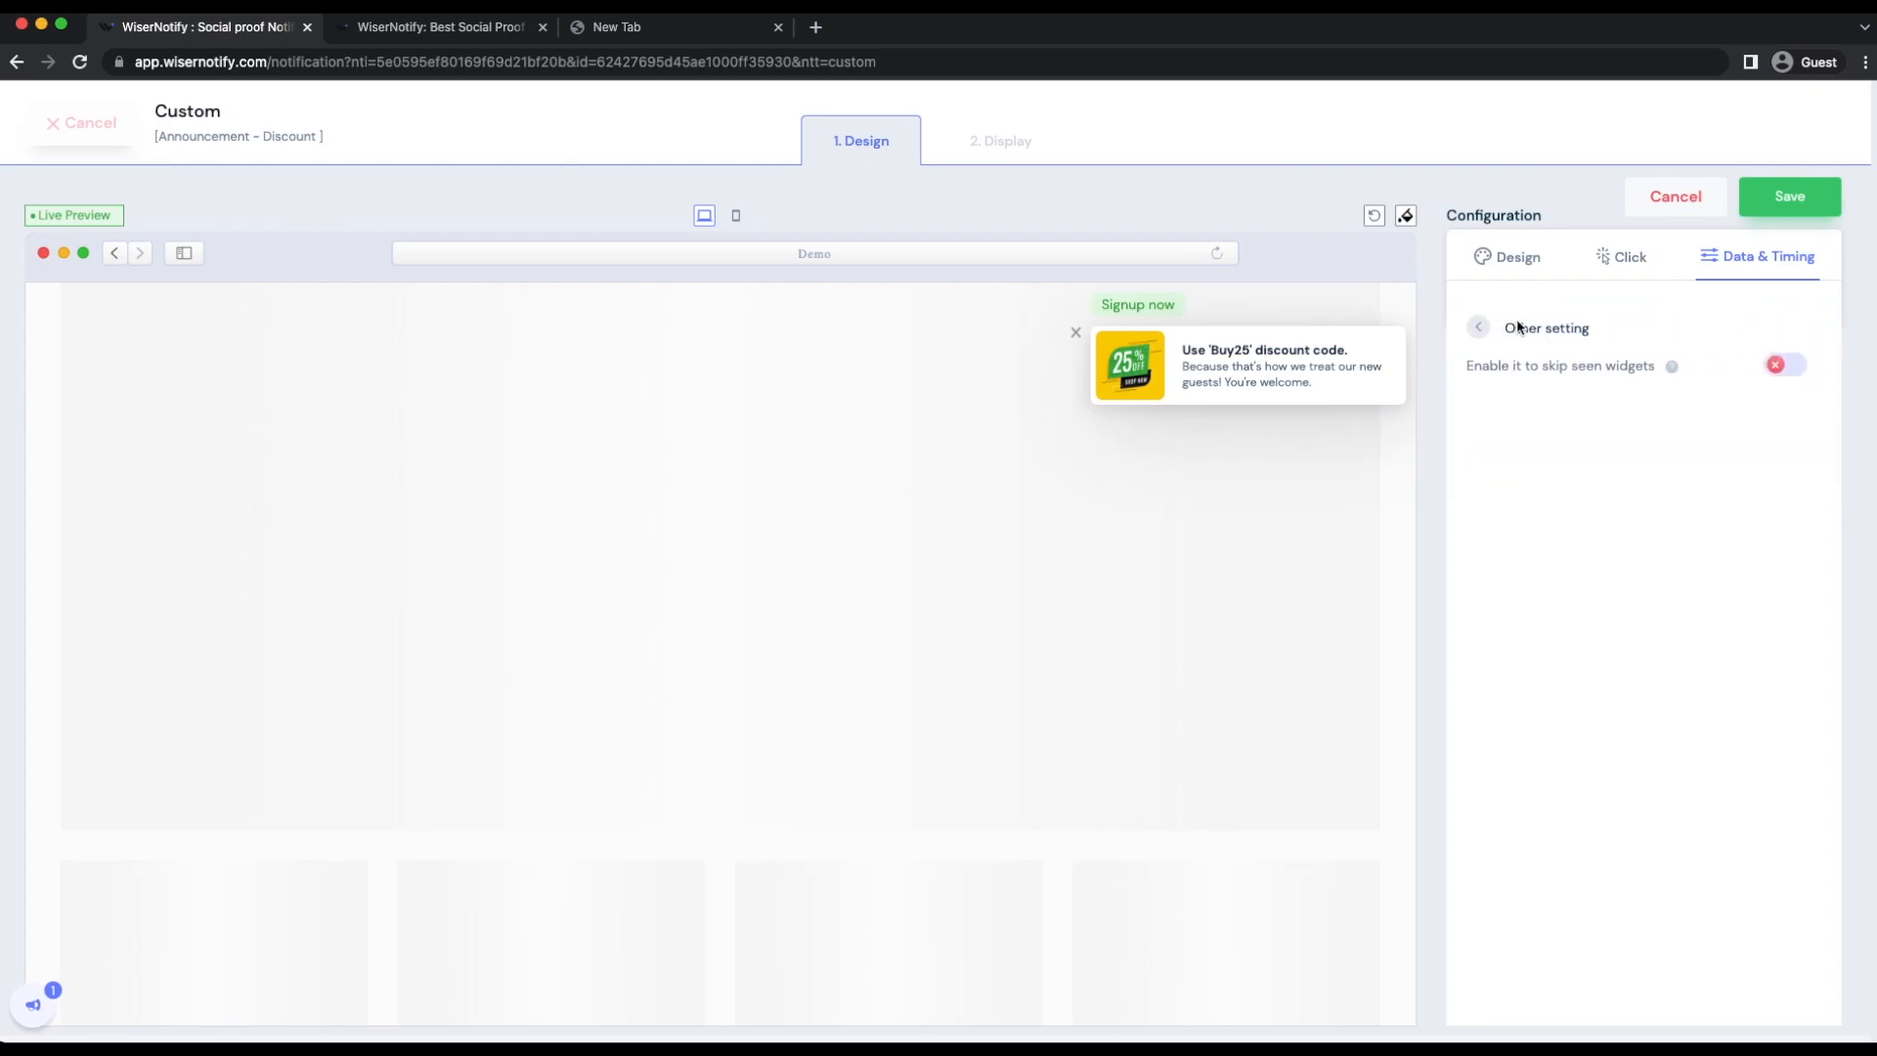
left_click(1792, 364)
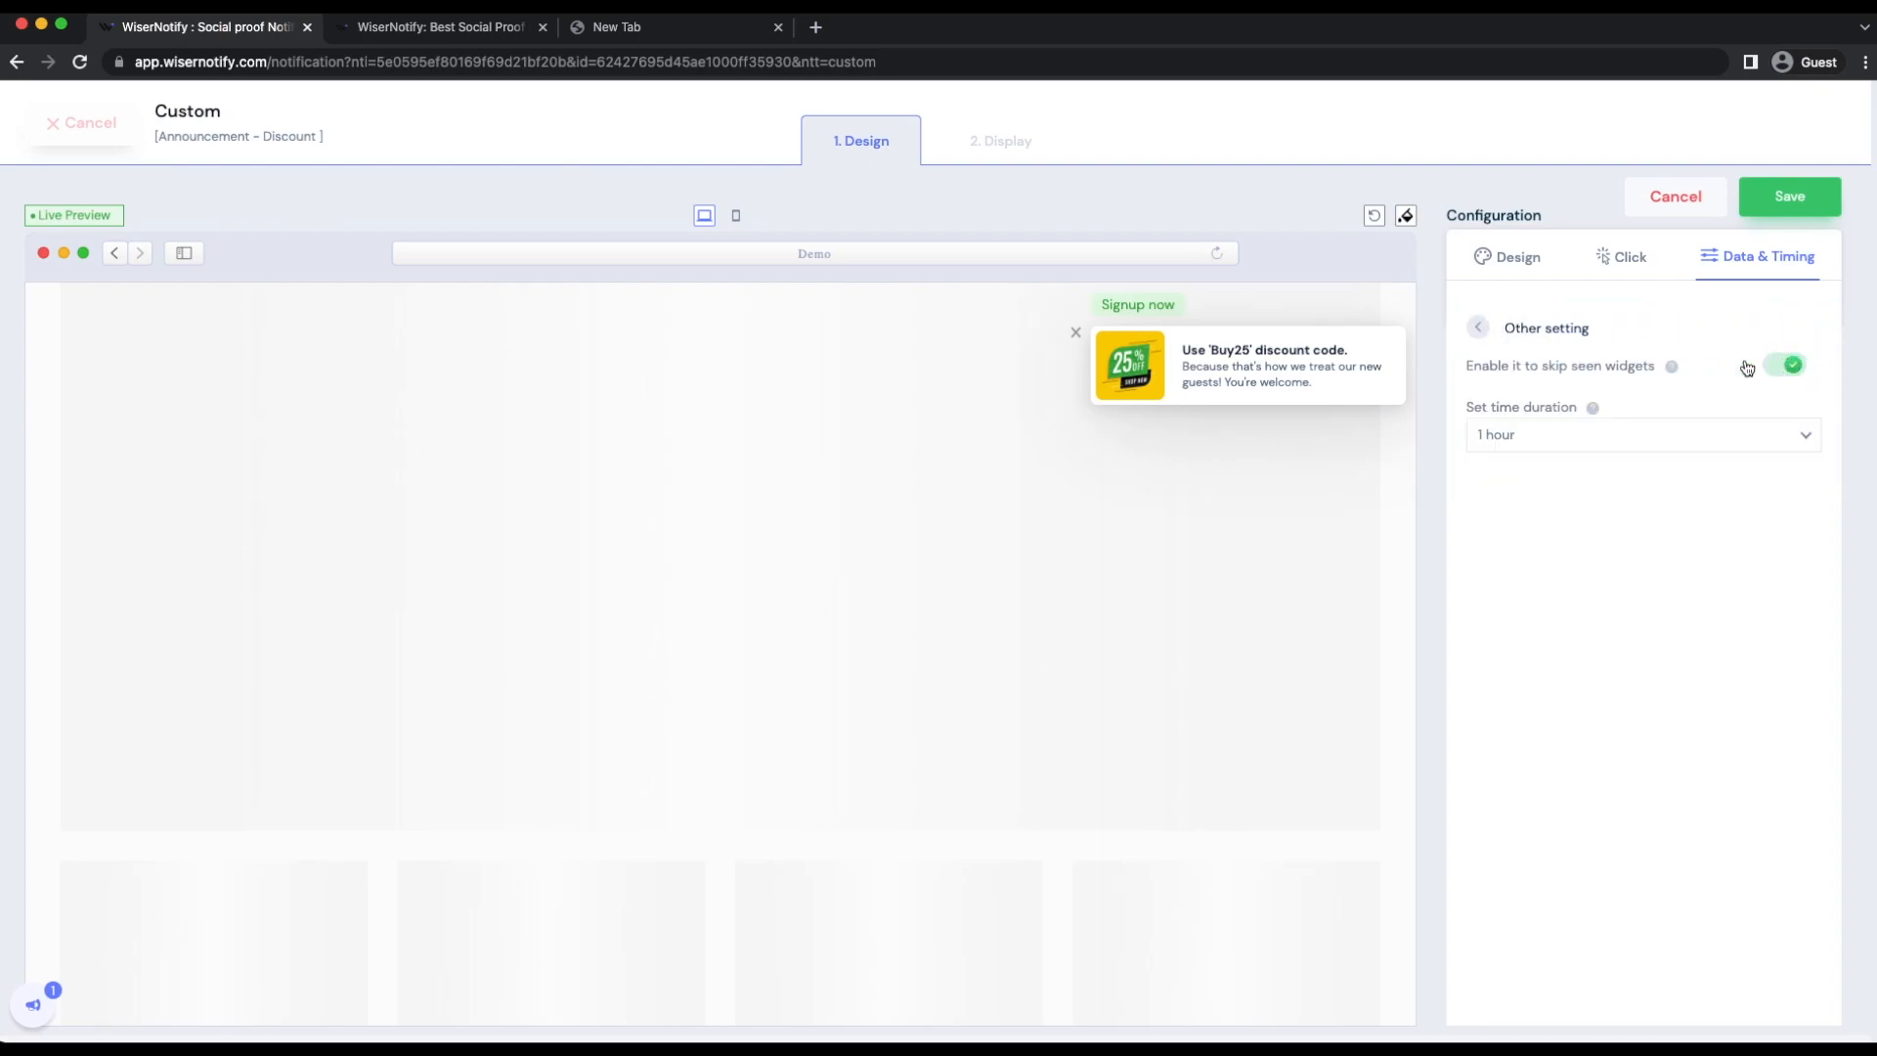
left_click(1477, 329)
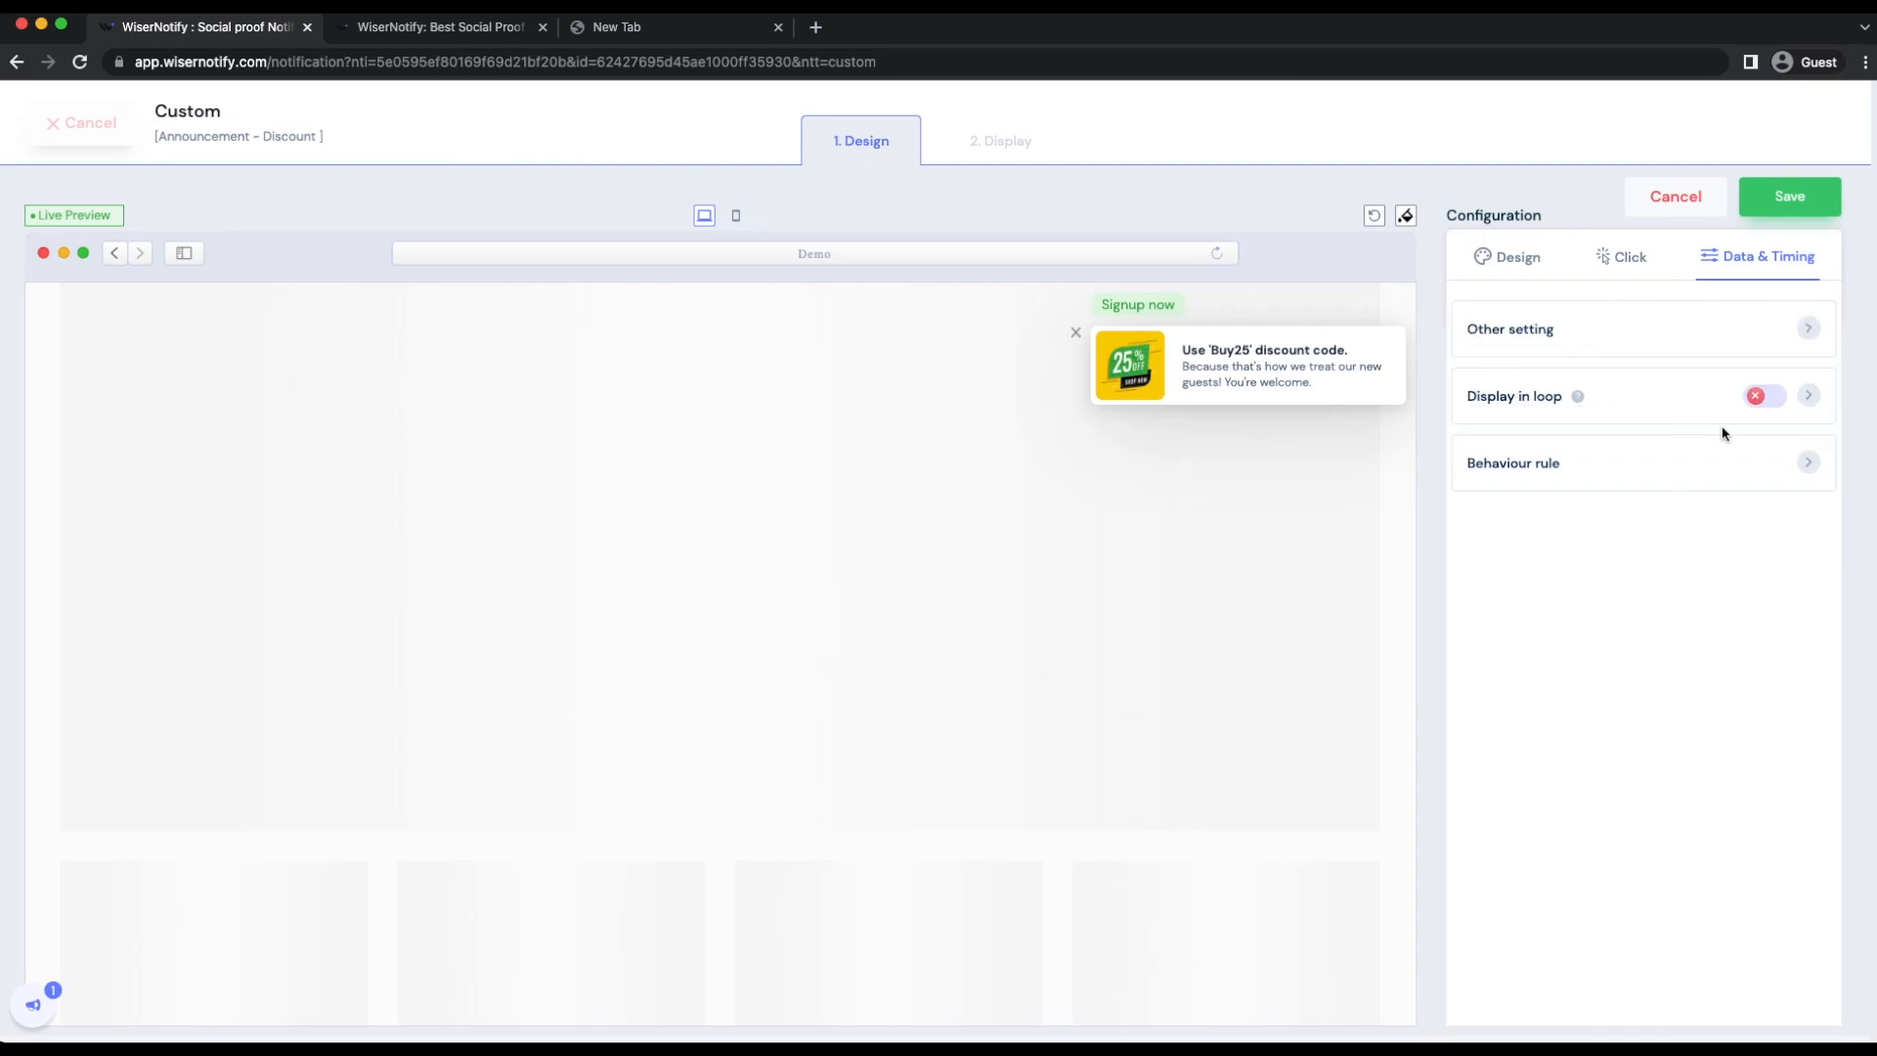
Step: Try displaying the widget in a loop to examine its timing rules, and turn the loop display off again
left_click(1771, 398)
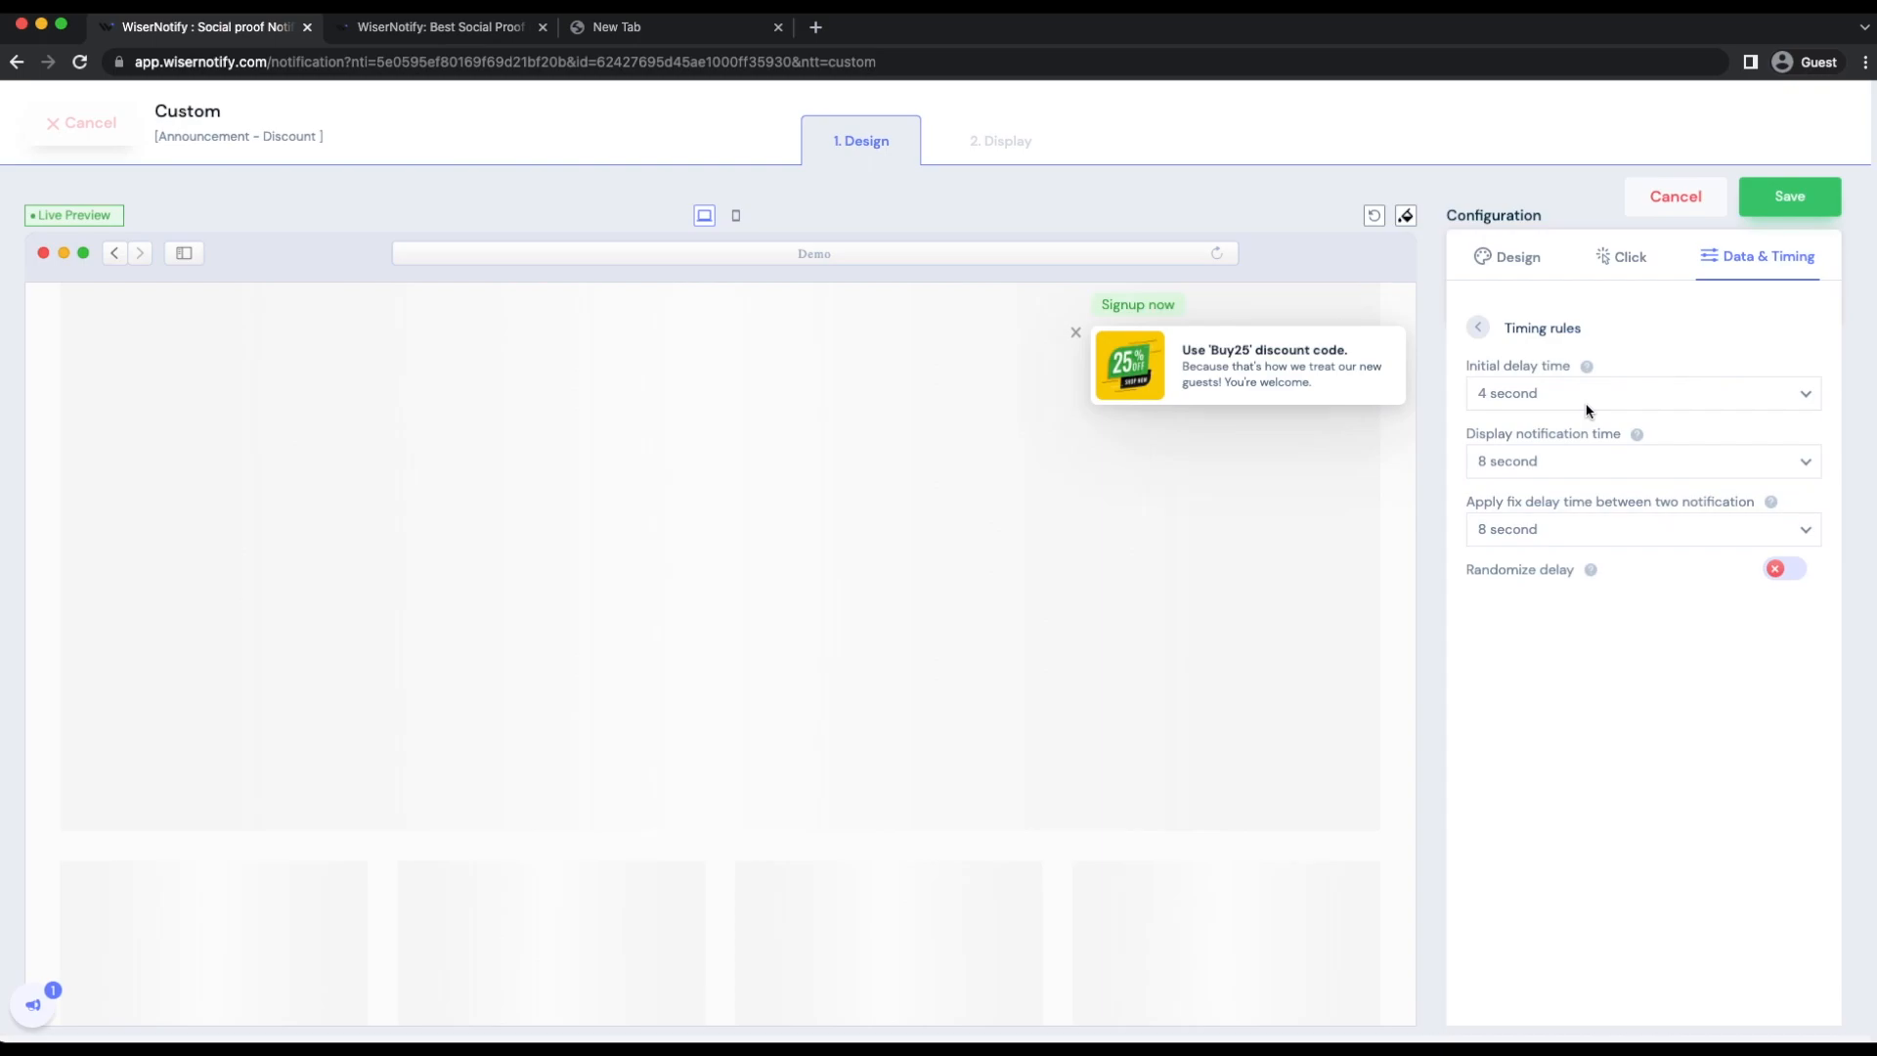
left_click(1483, 332)
left_click(1770, 398)
Step: Set the start date in the behaviour rule to 29/Mar/2022 12:00 AM
left_click(1678, 463)
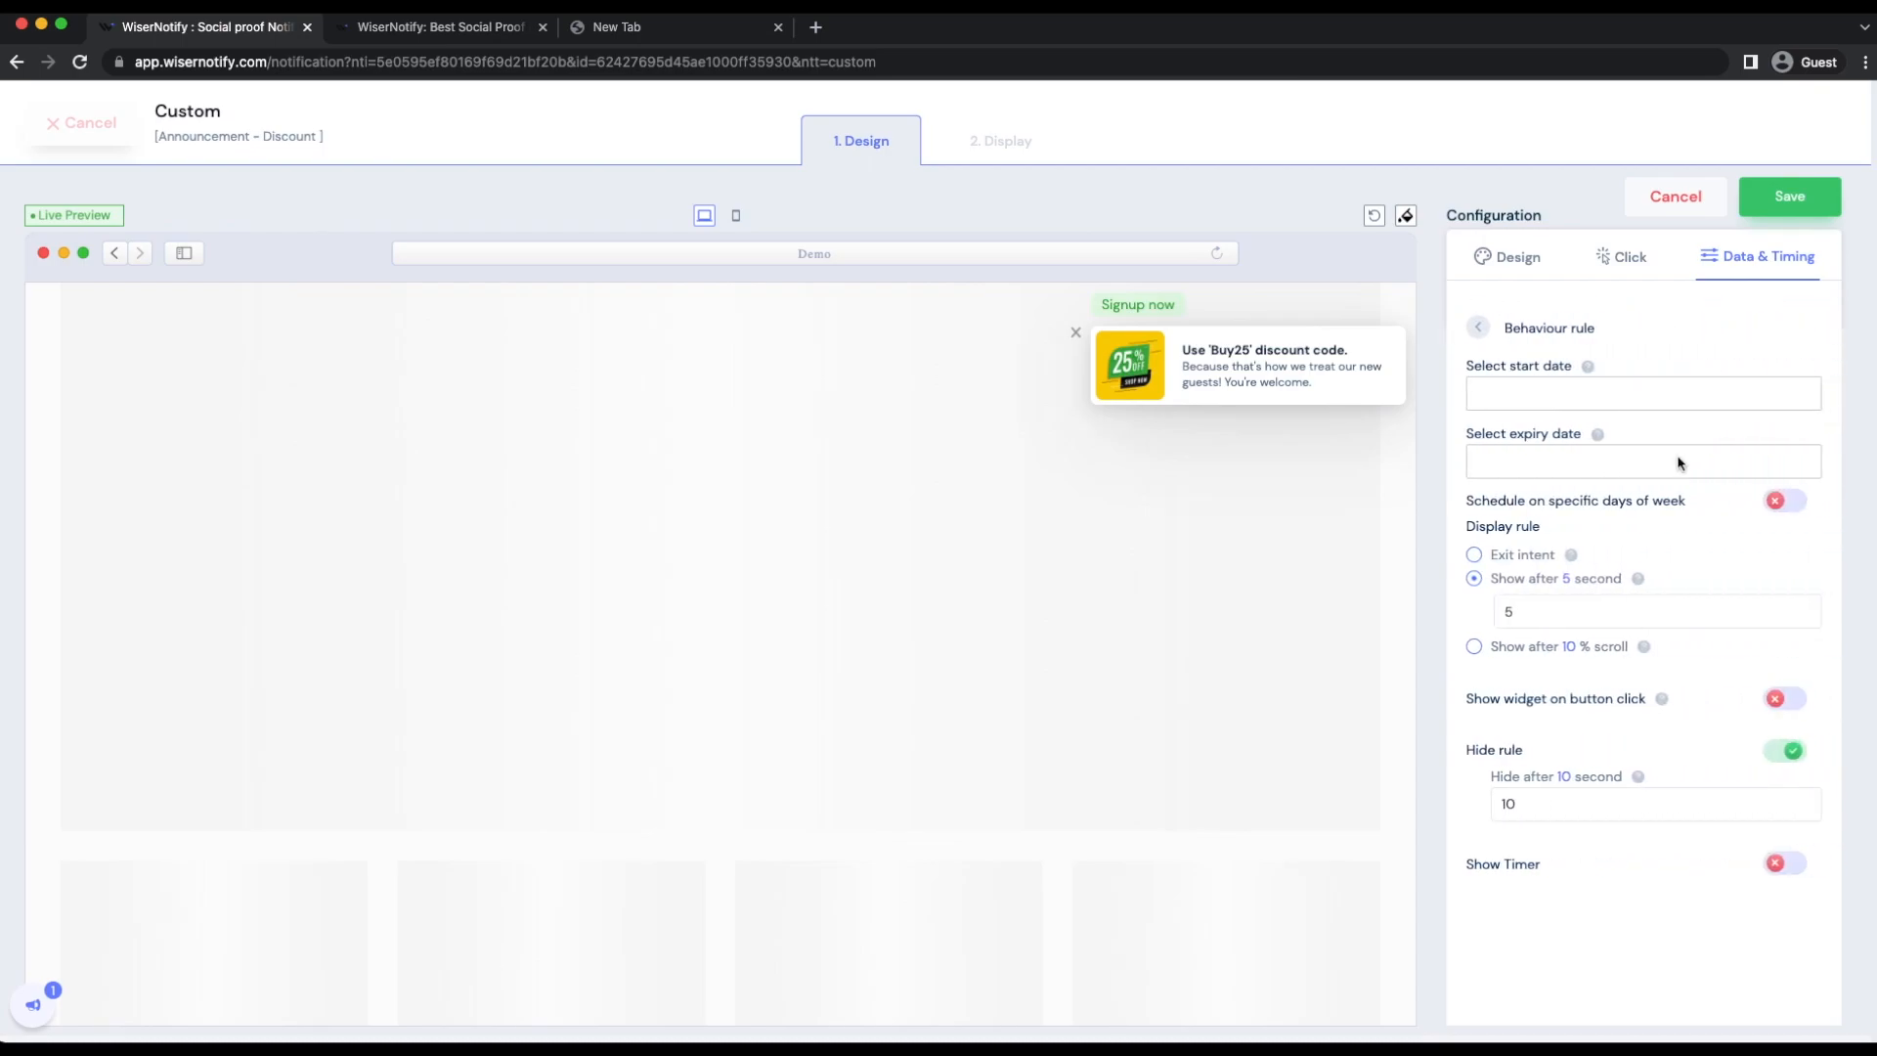
left_click(1567, 395)
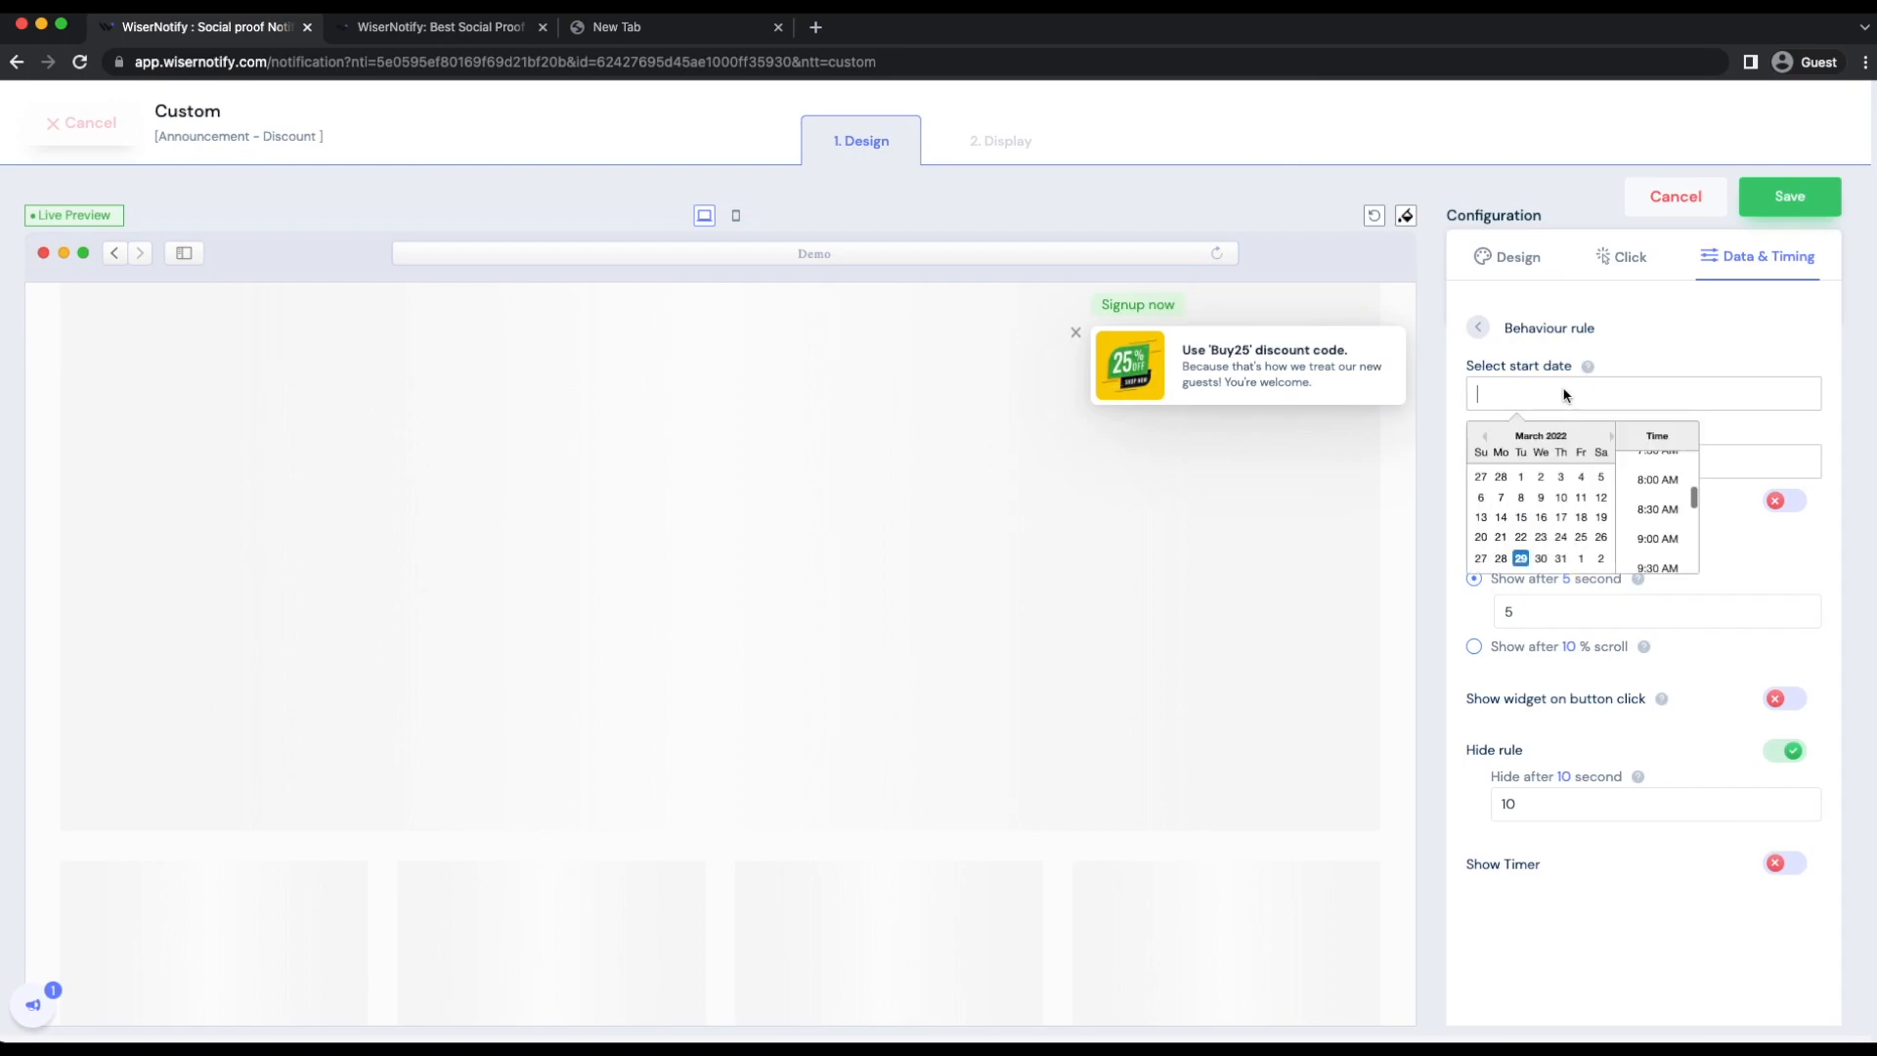
left_click(1521, 559)
left_click(1725, 358)
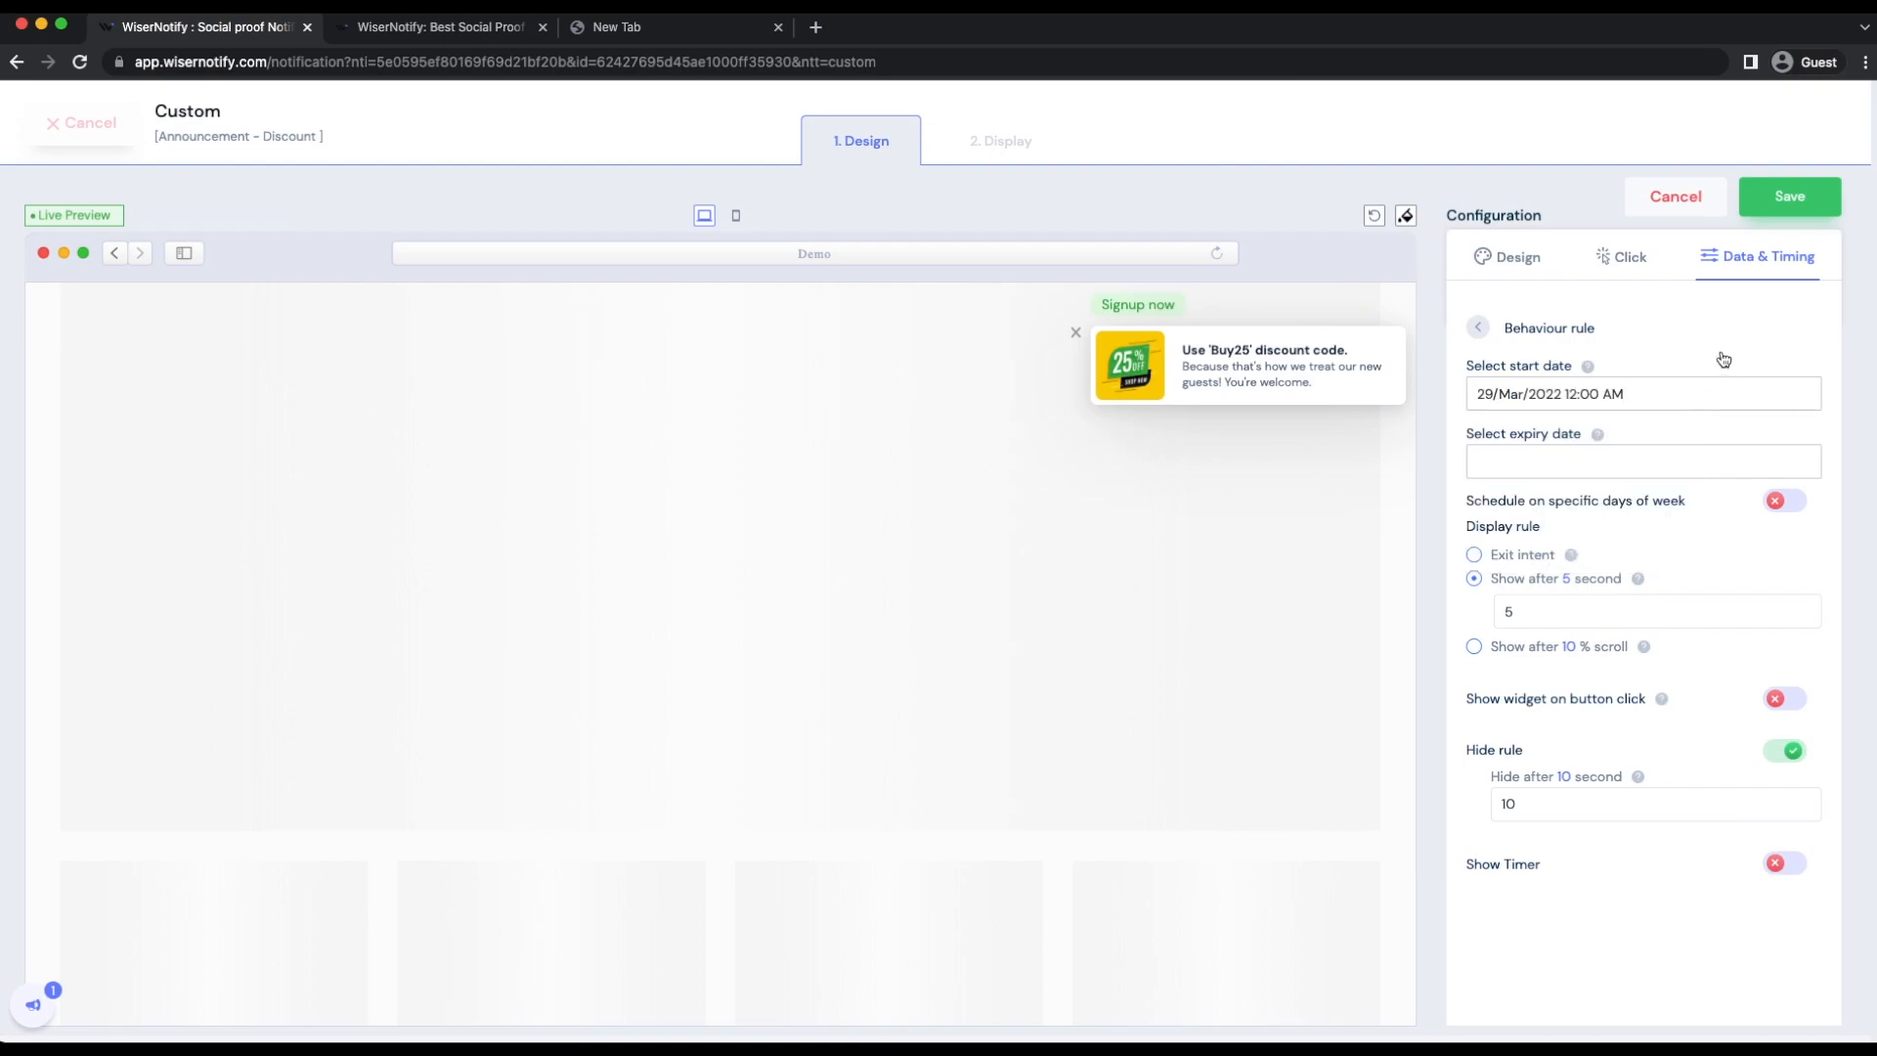
Step: Try the expiry date picker and the specific days of week schedule, leaving both unset
left_click(1621, 457)
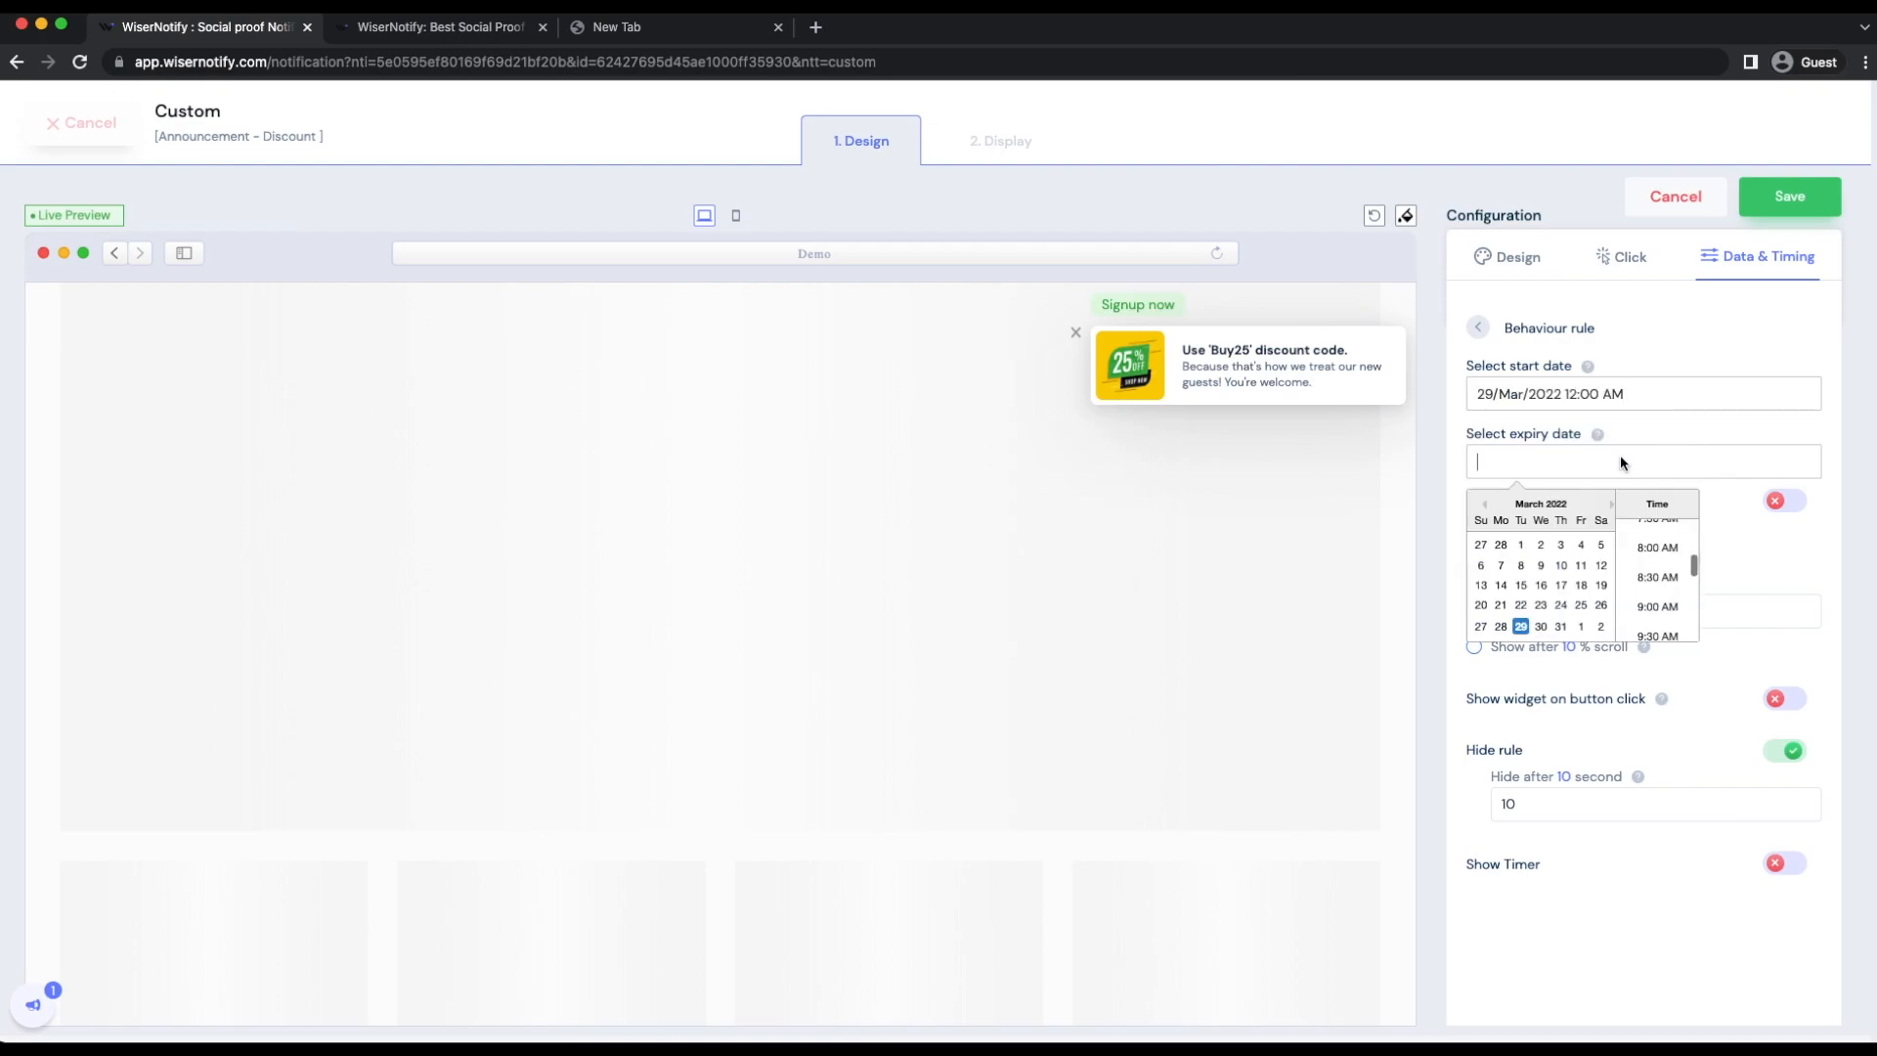
left_click(1795, 520)
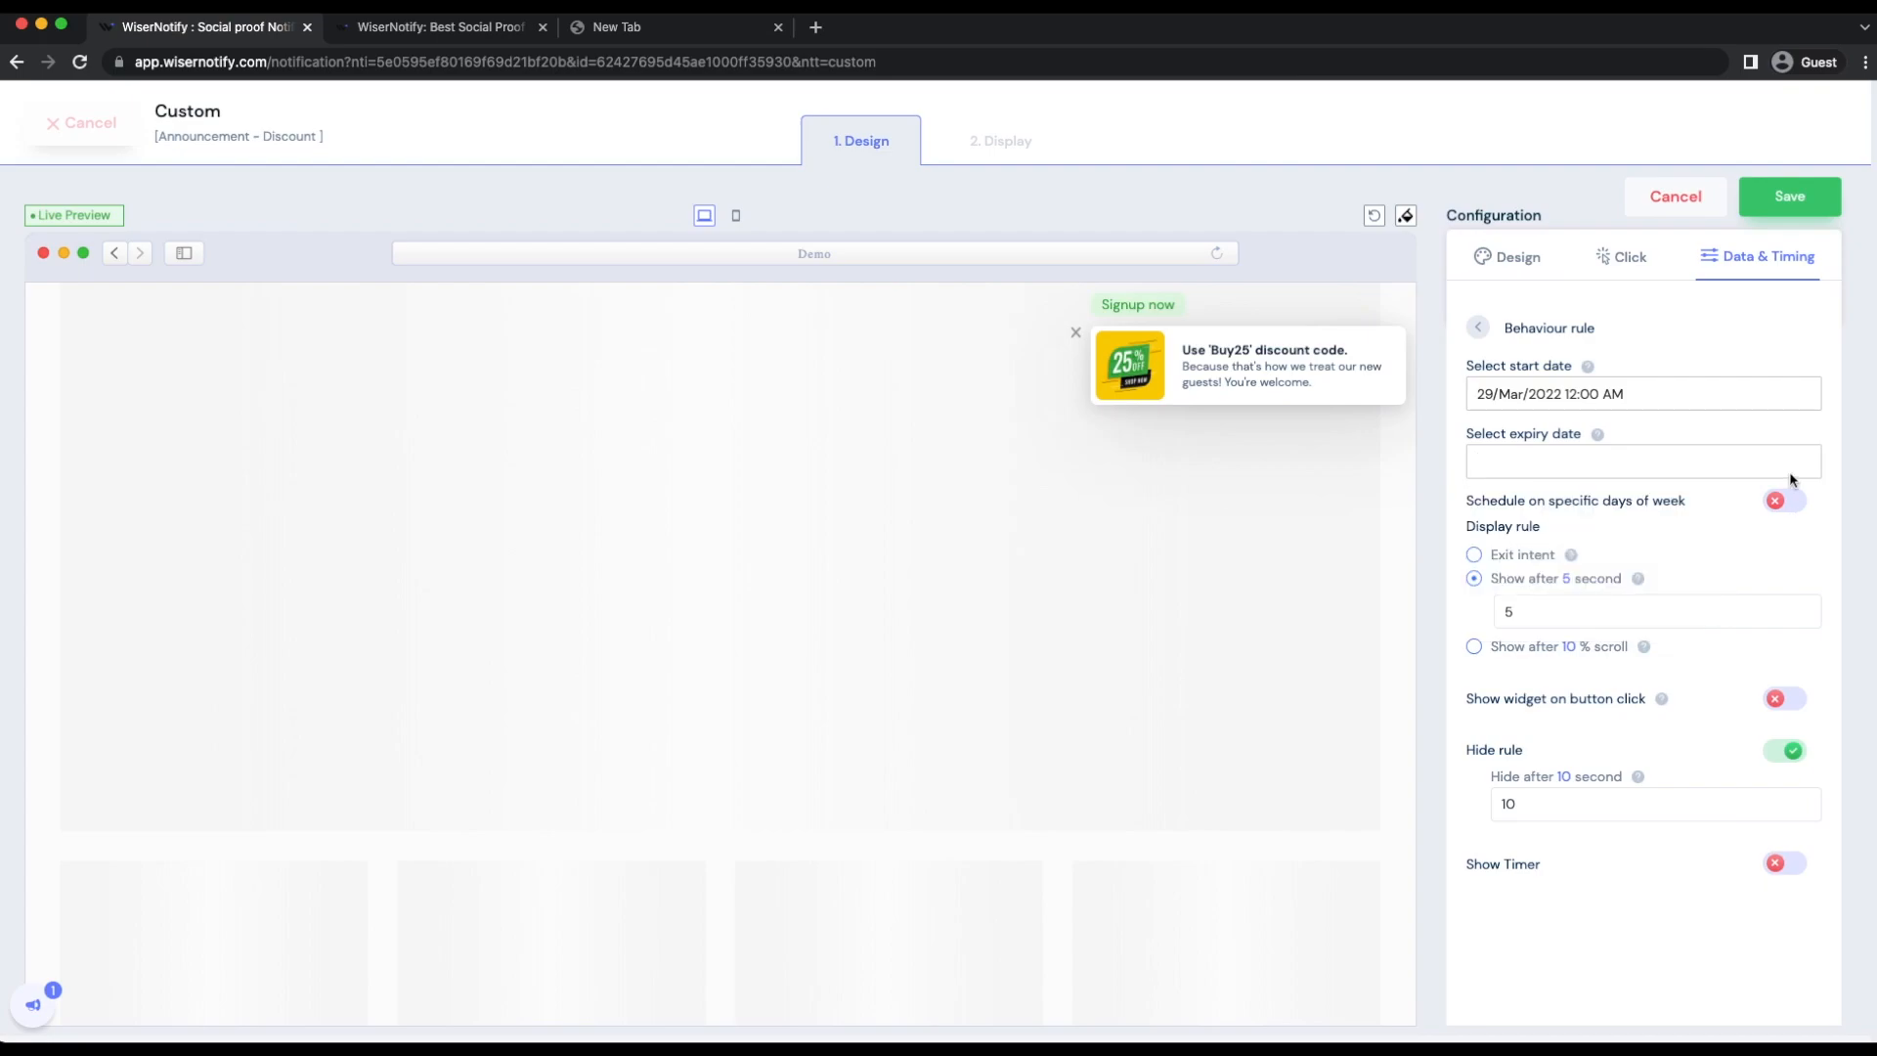
left_click(1794, 509)
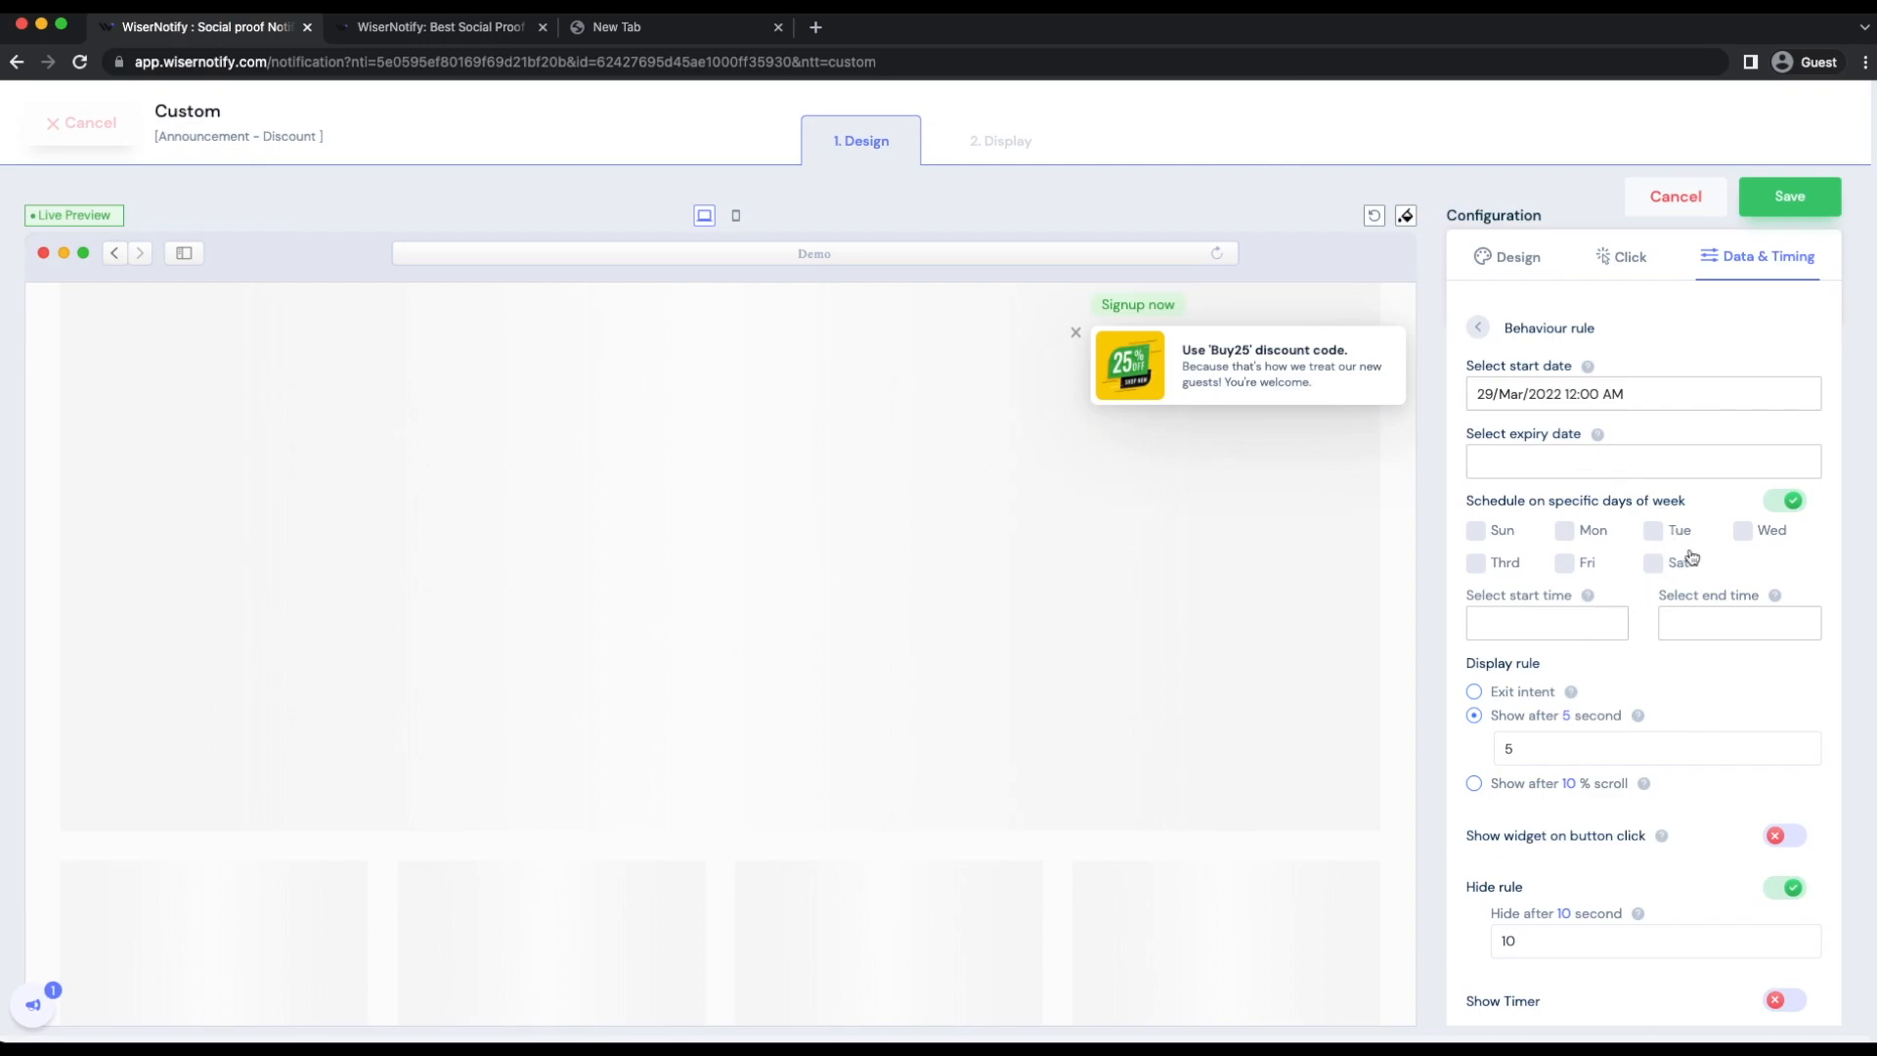
left_click(1779, 512)
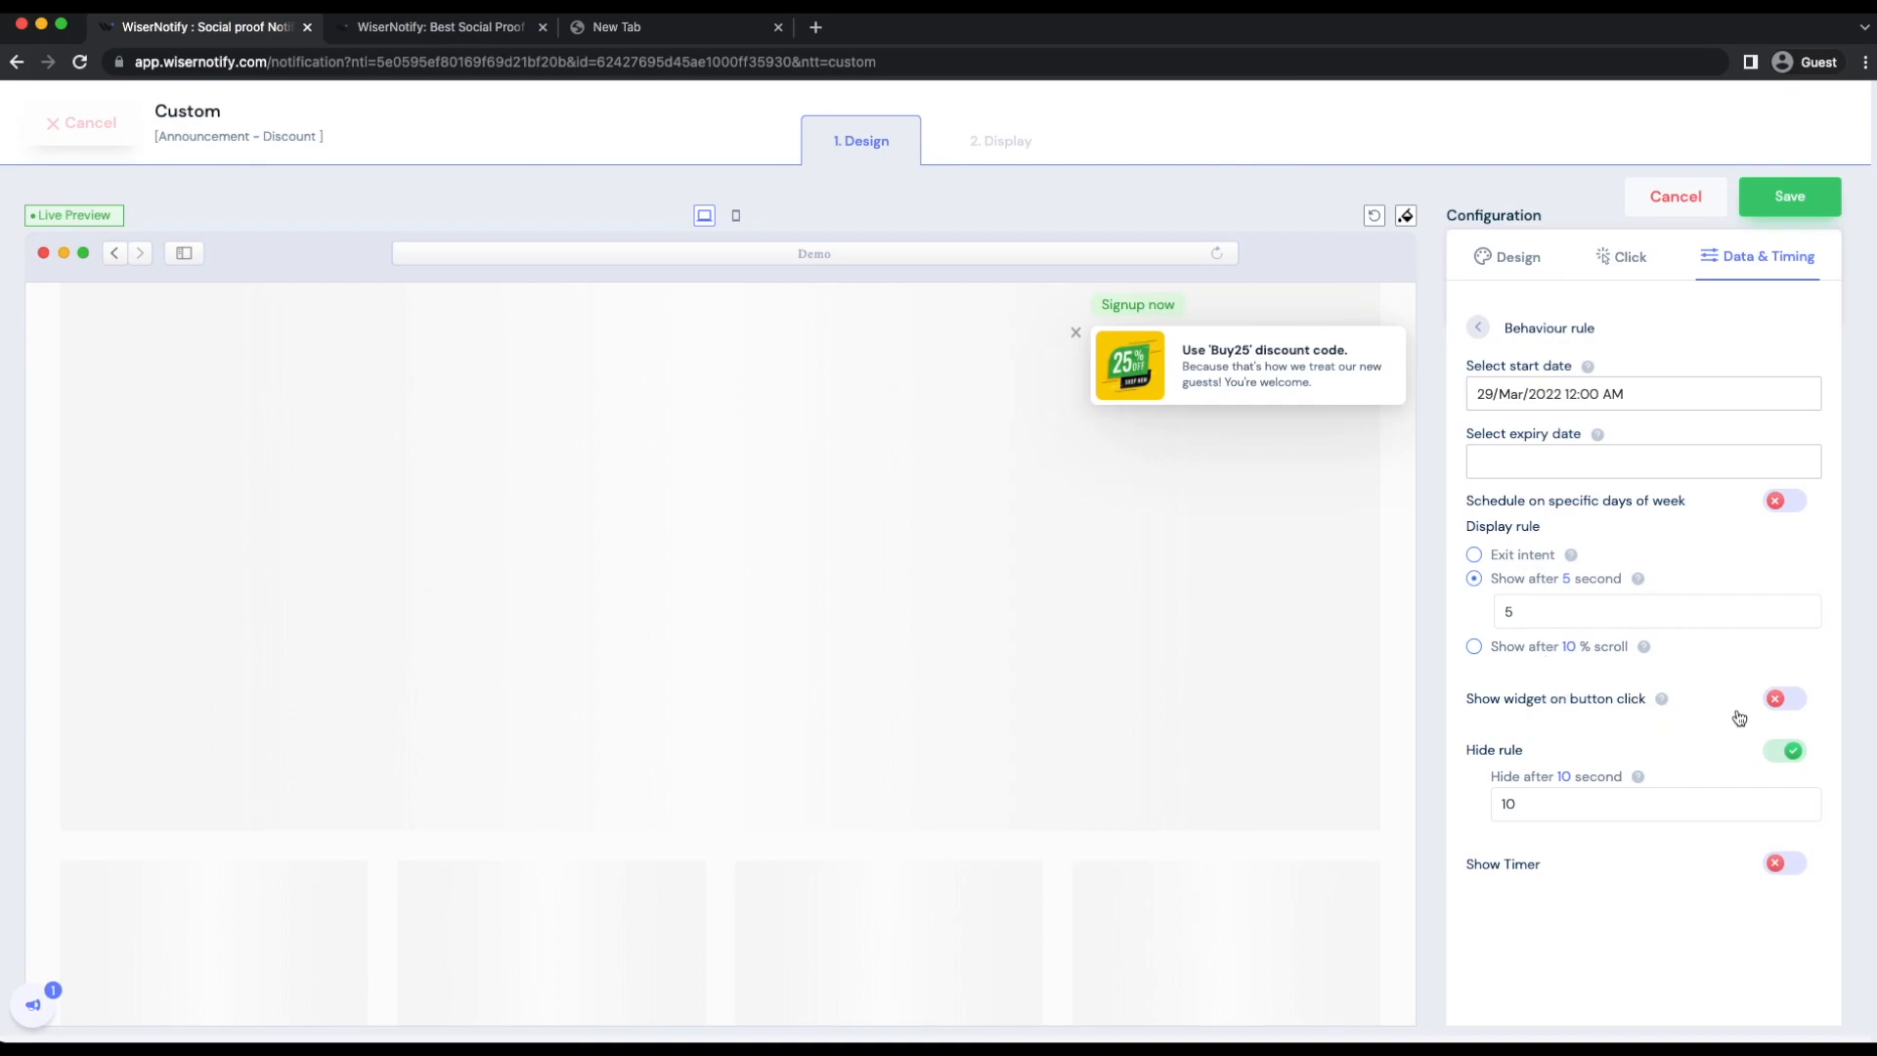
Step: Show a timer on the widget with the text "Hurry up! {{COUNTER}}" and save the configuration
left_click(1782, 867)
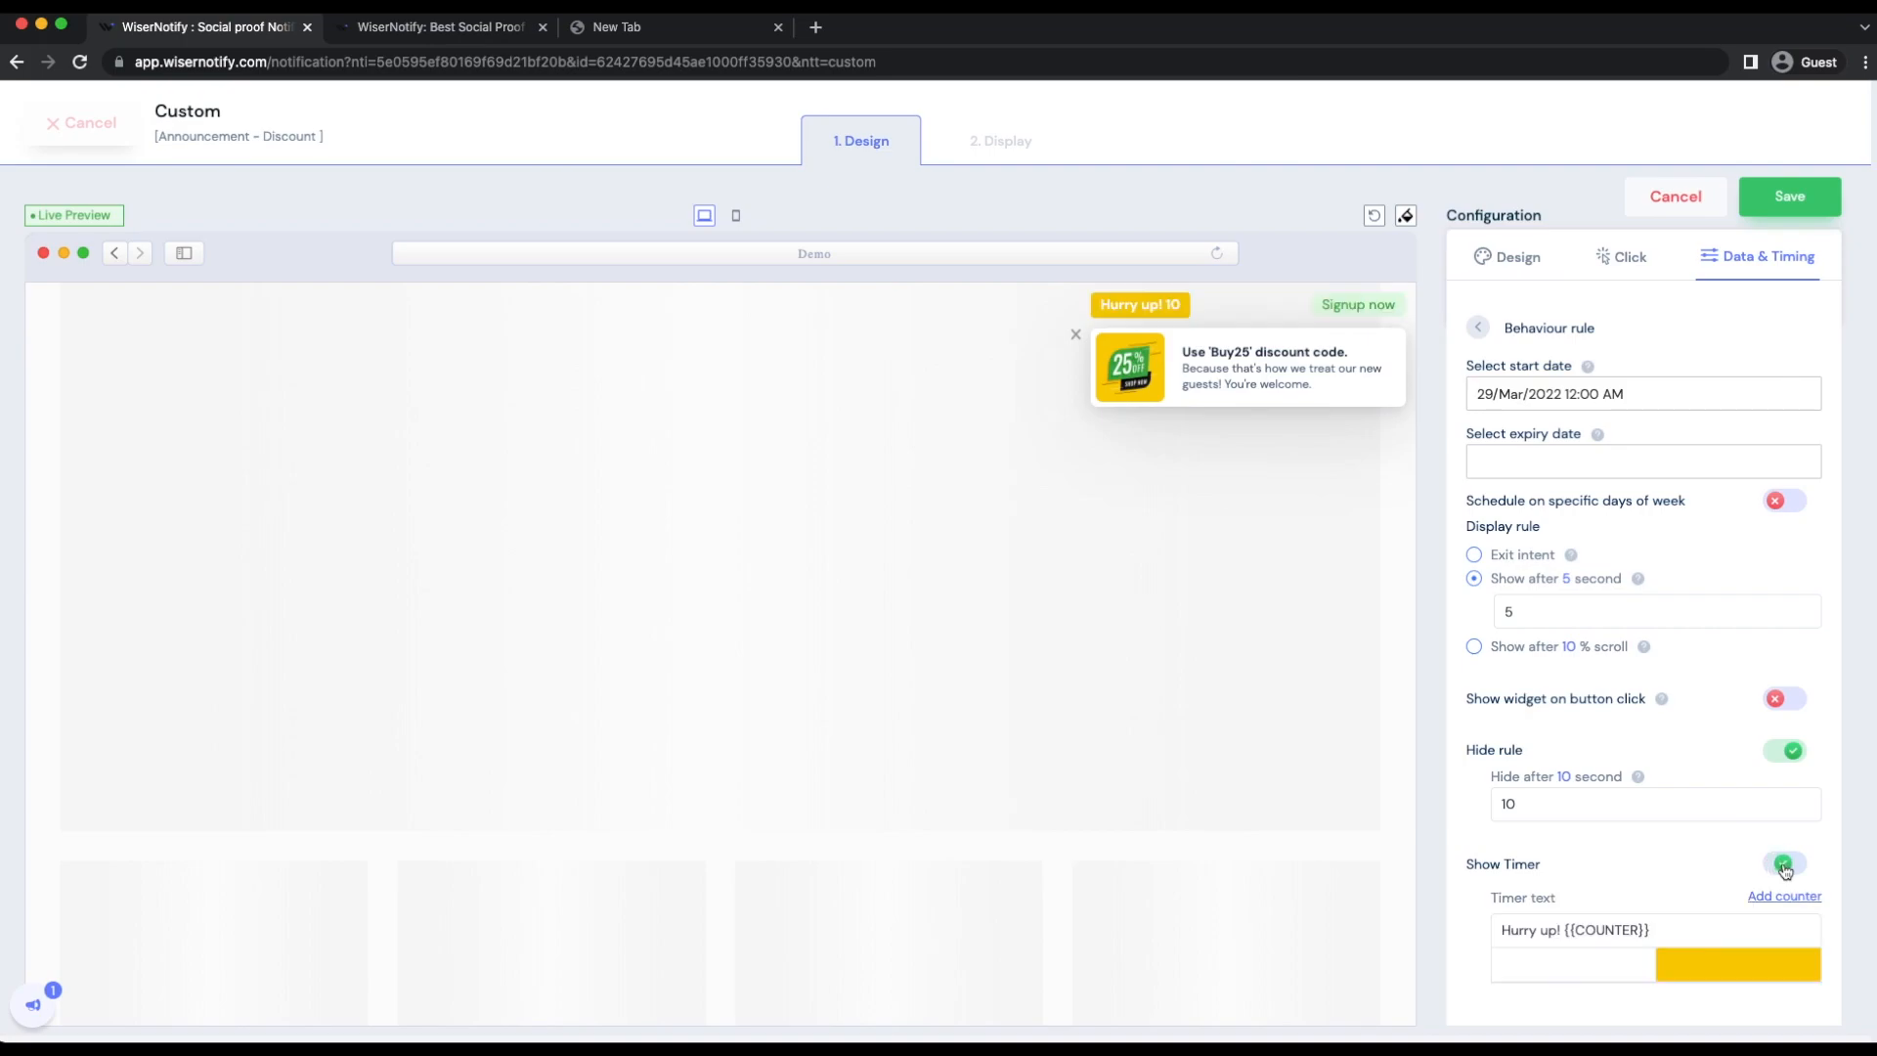
left_click(1670, 815)
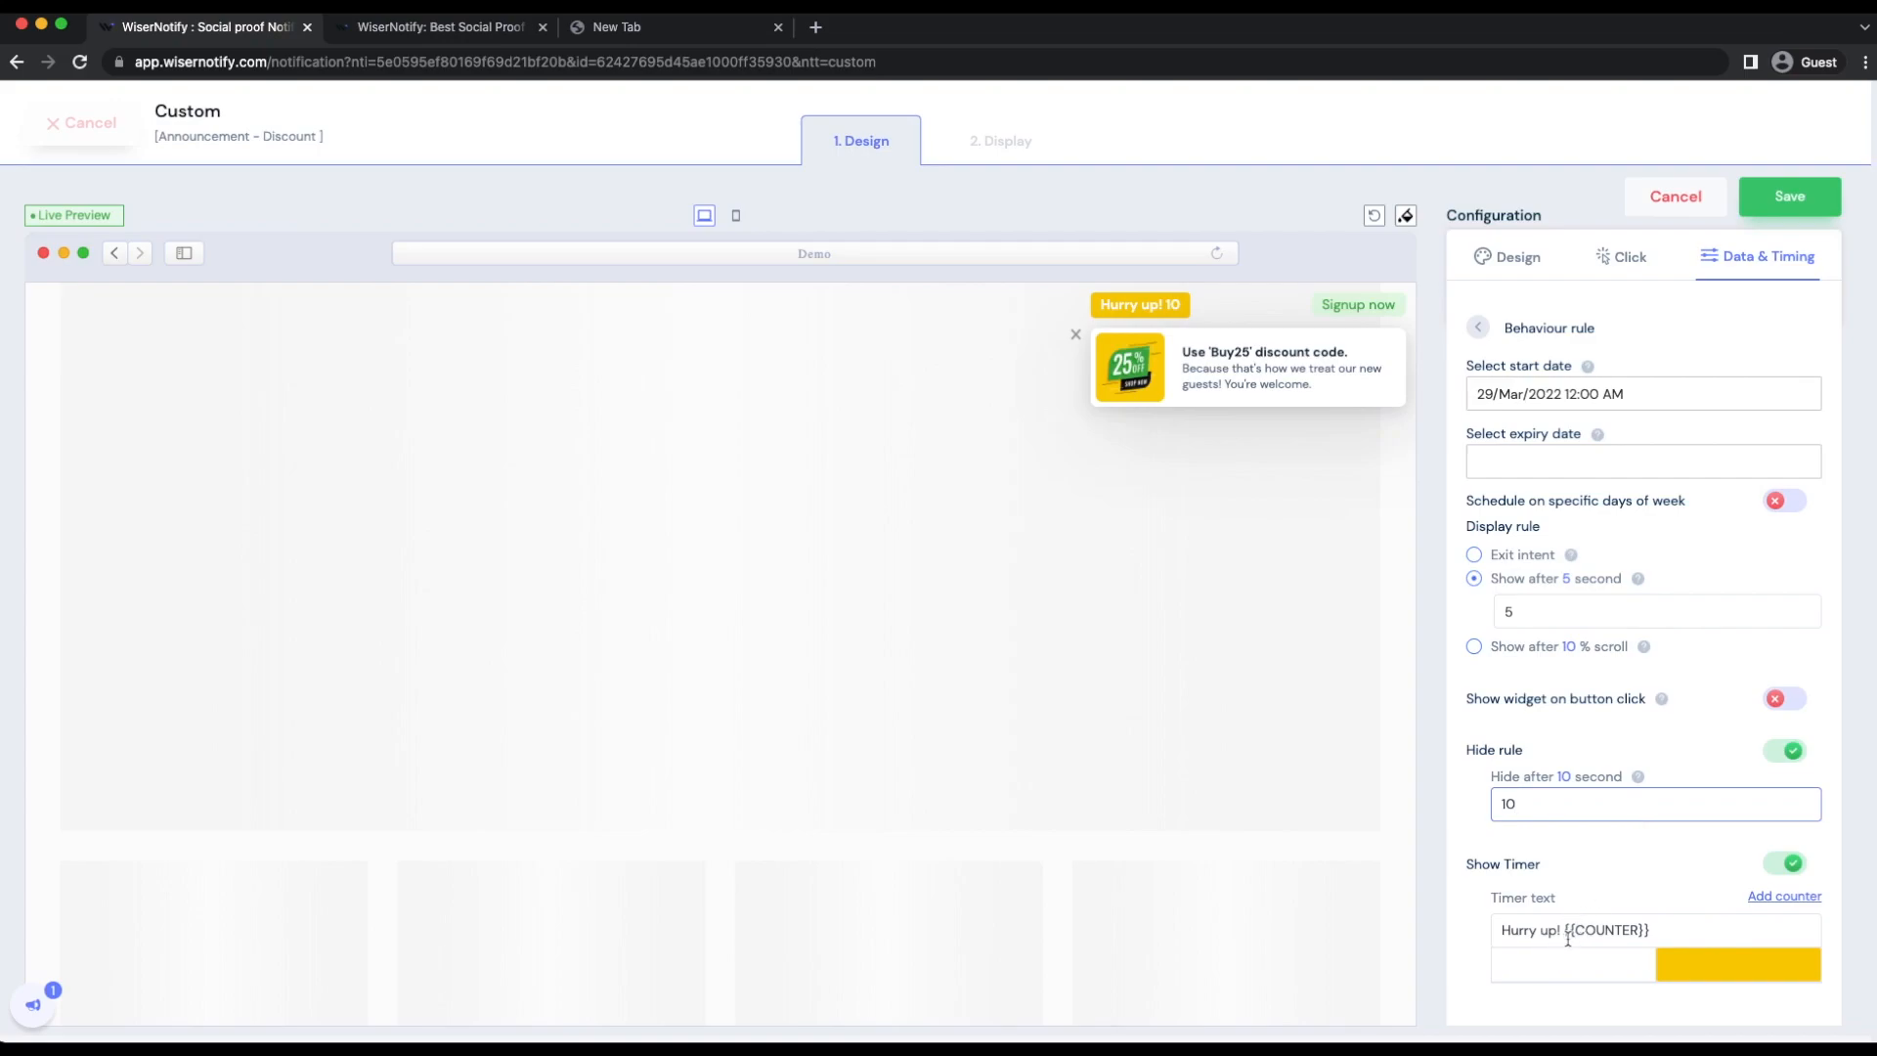
left_click(1729, 929)
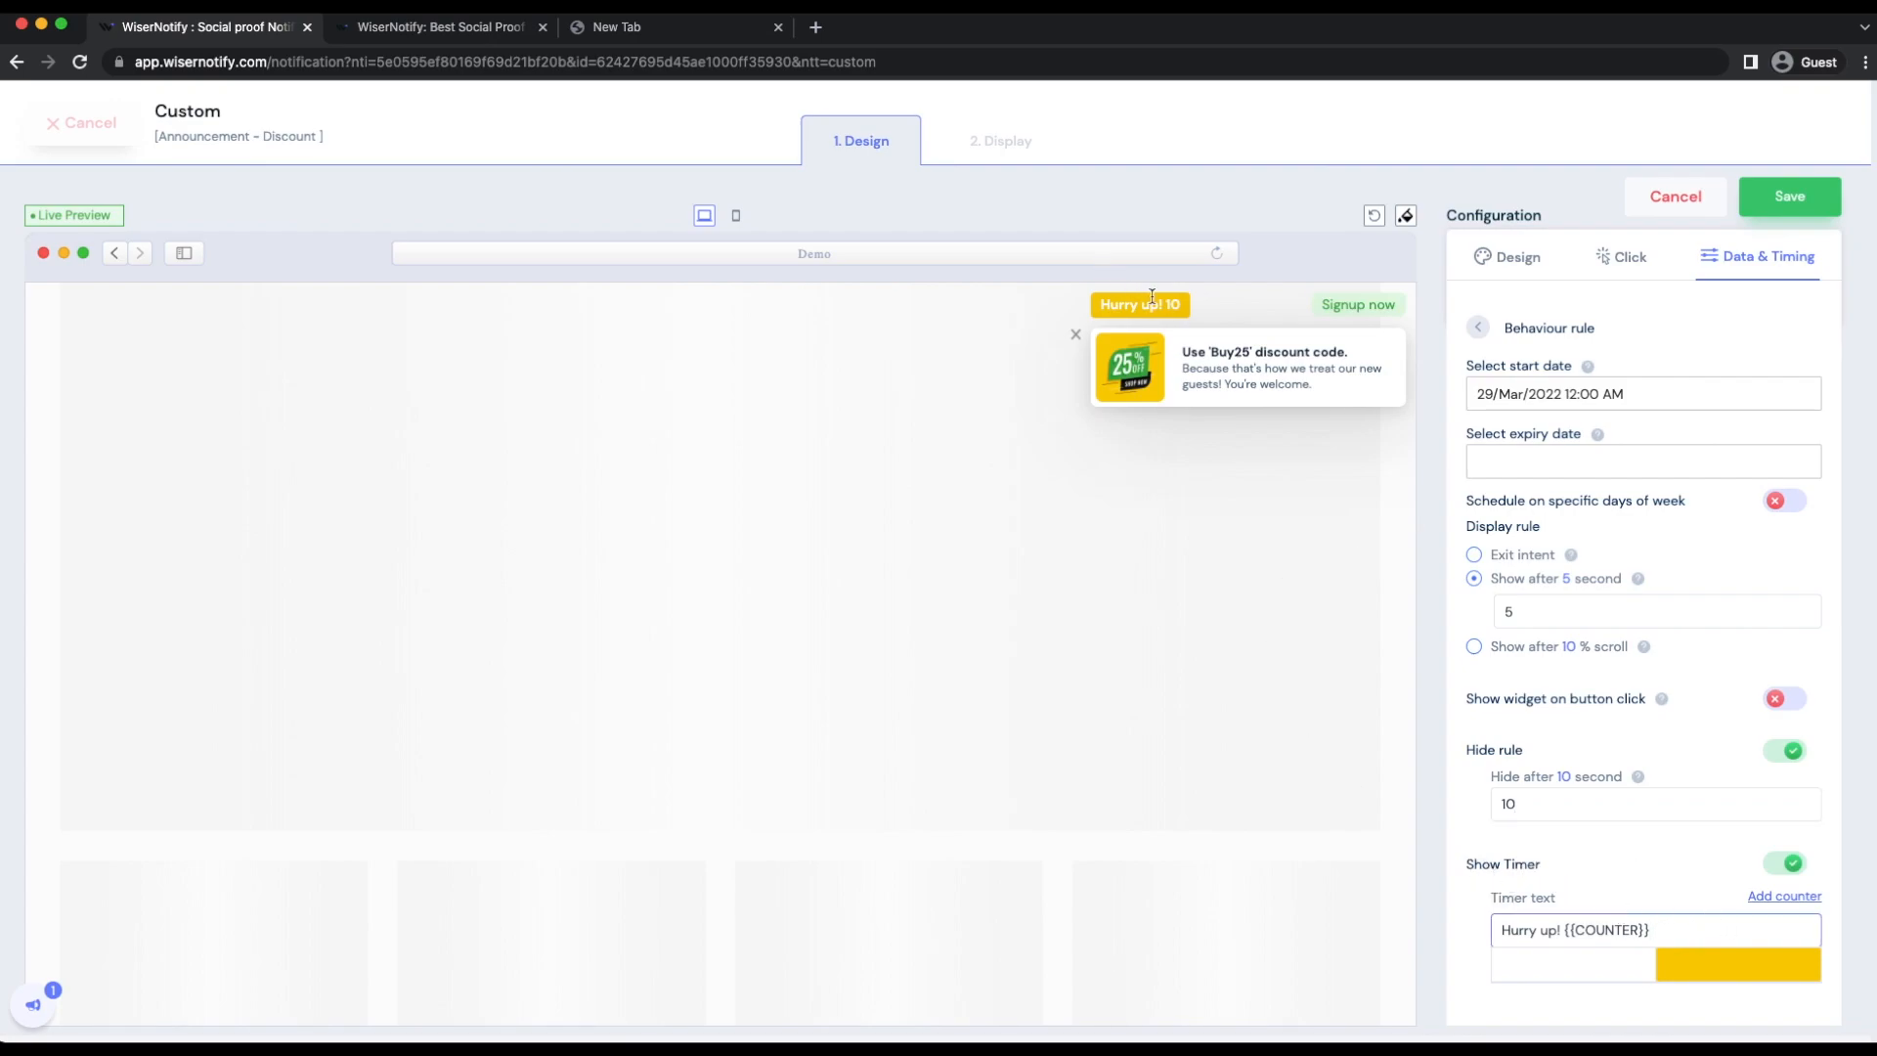
left_click(1479, 328)
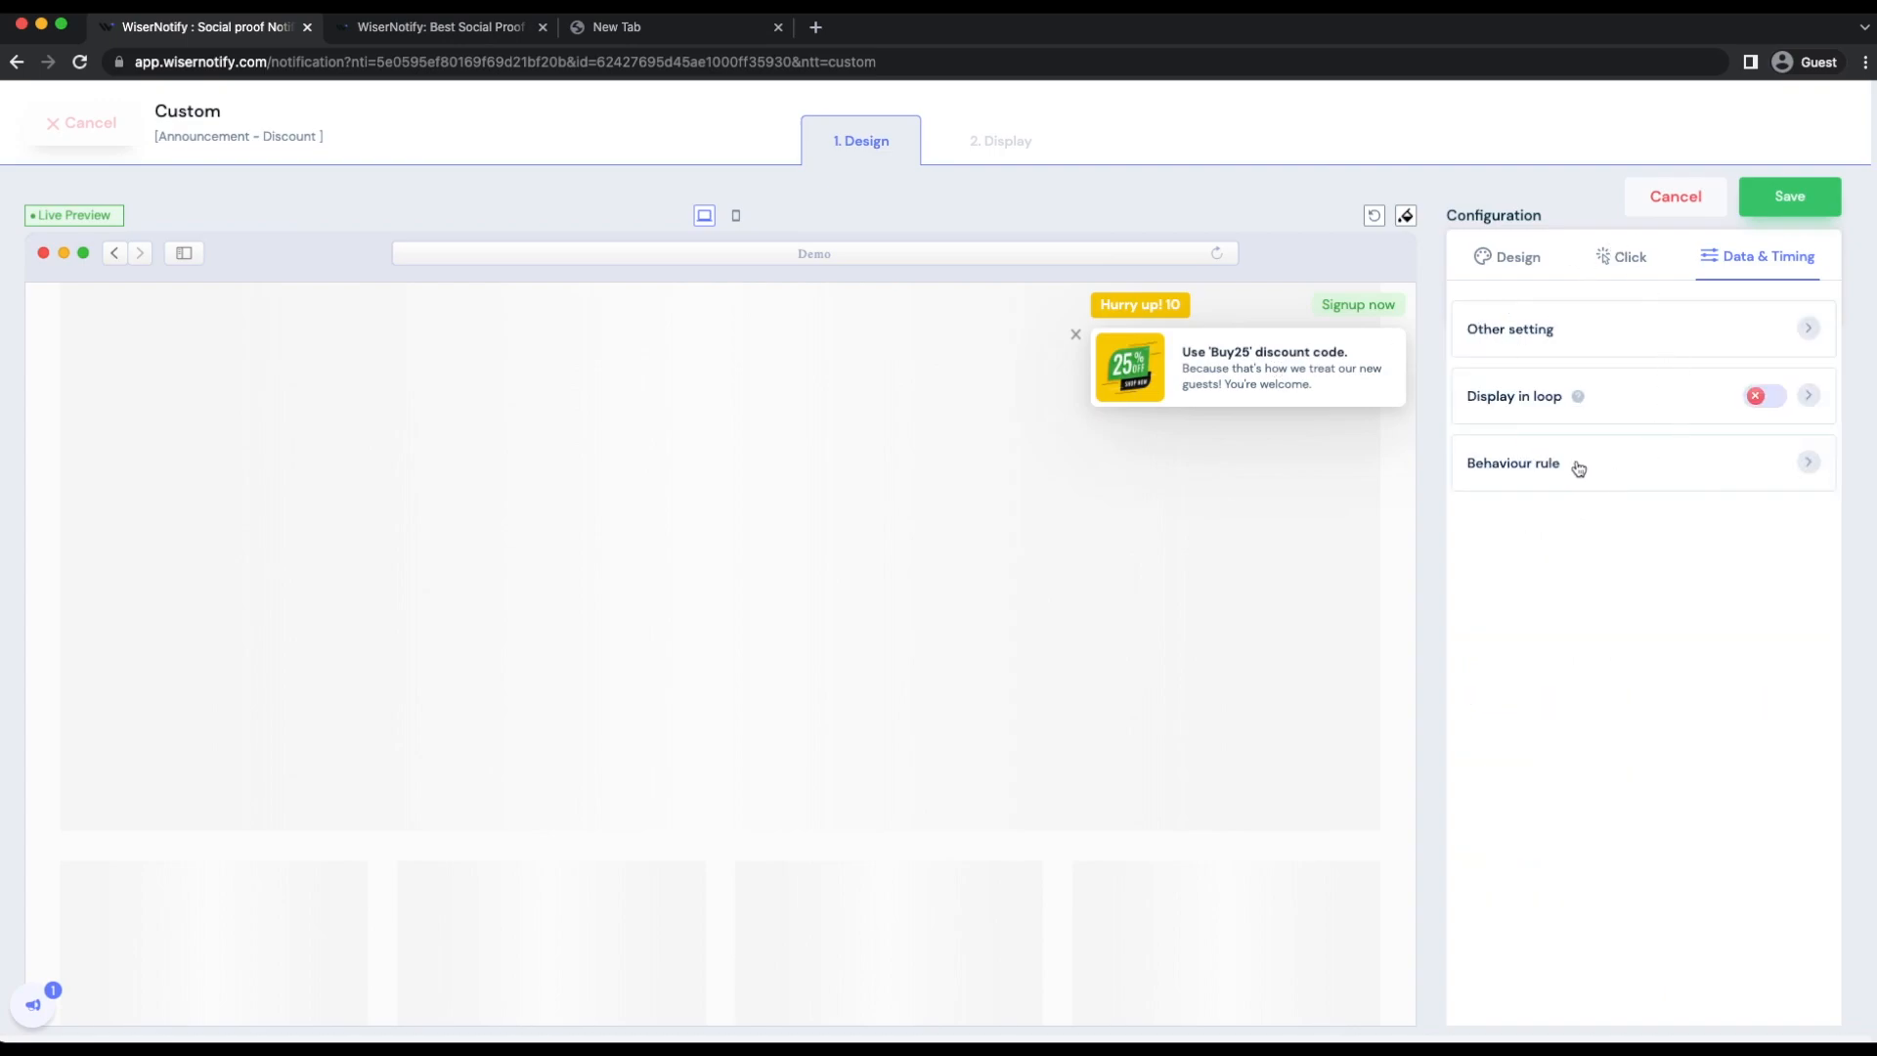
left_click(1781, 194)
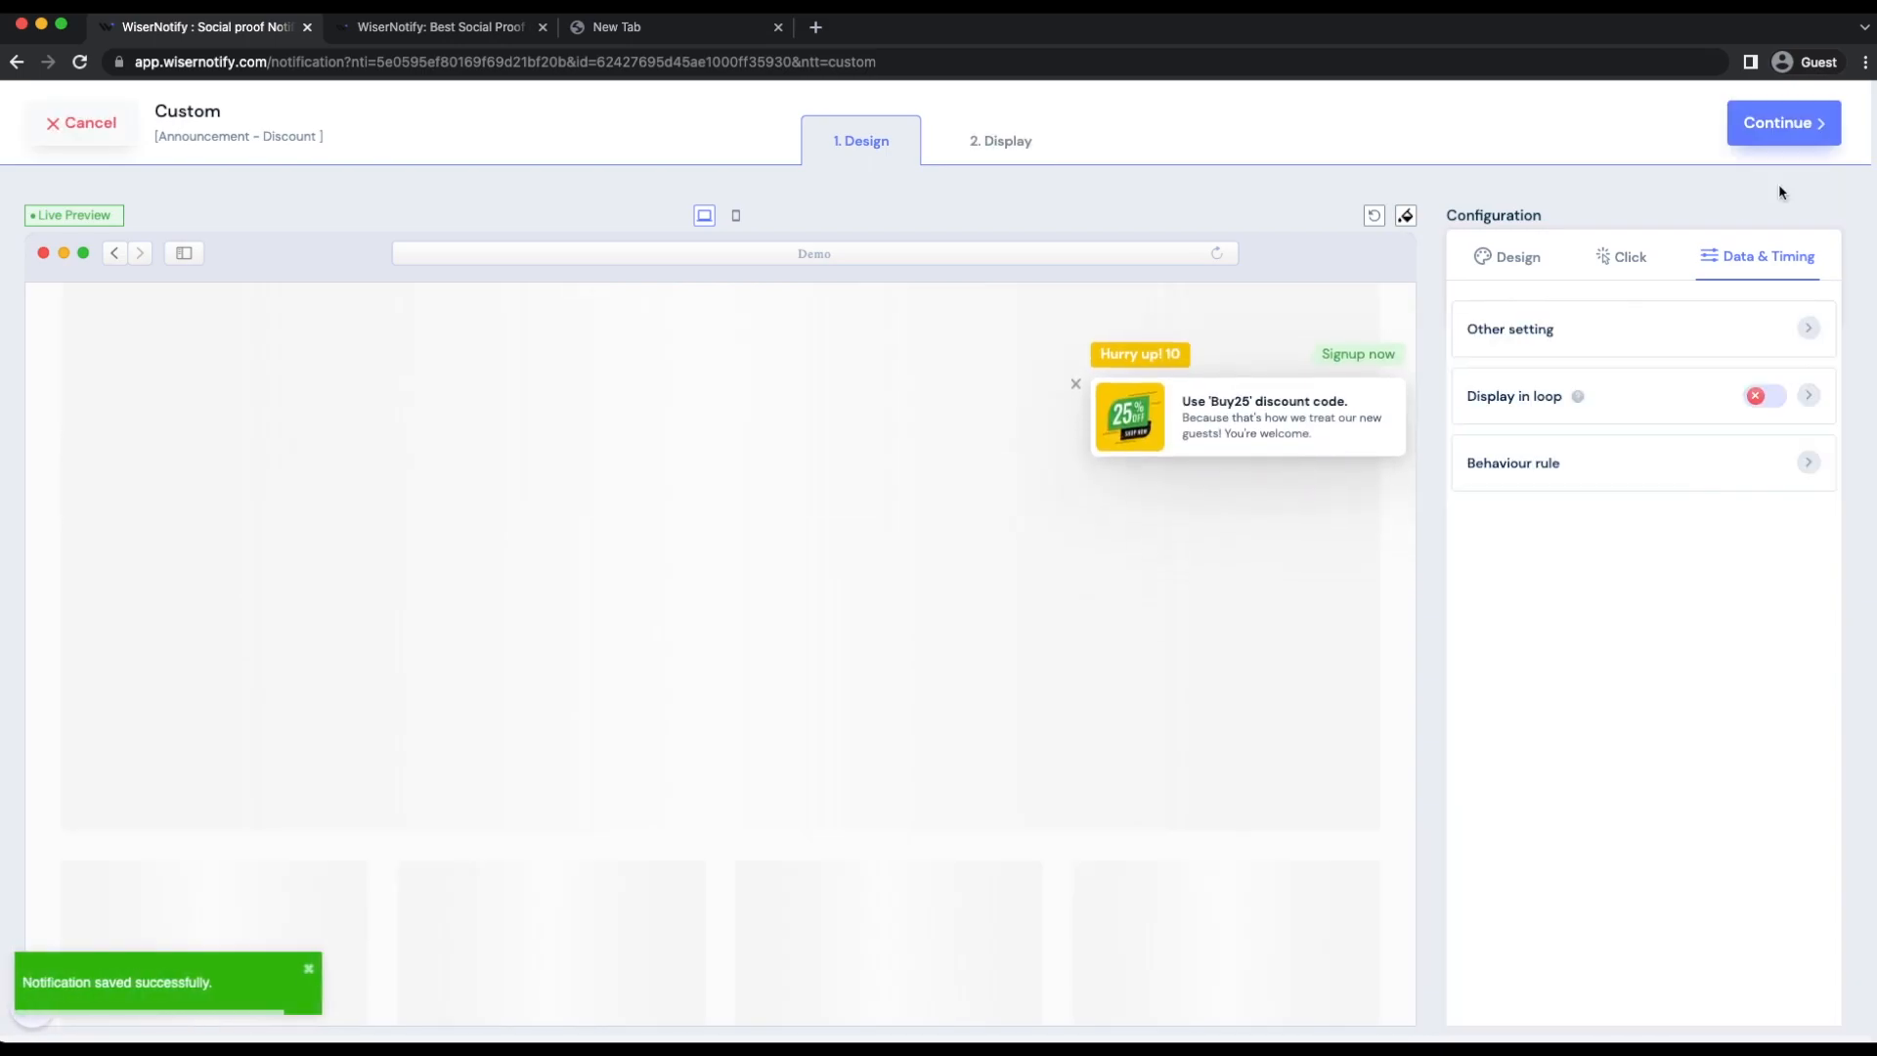
Step: Continue to the display settings and review the URL condition option, keeping the notification on all pages
left_click(1801, 130)
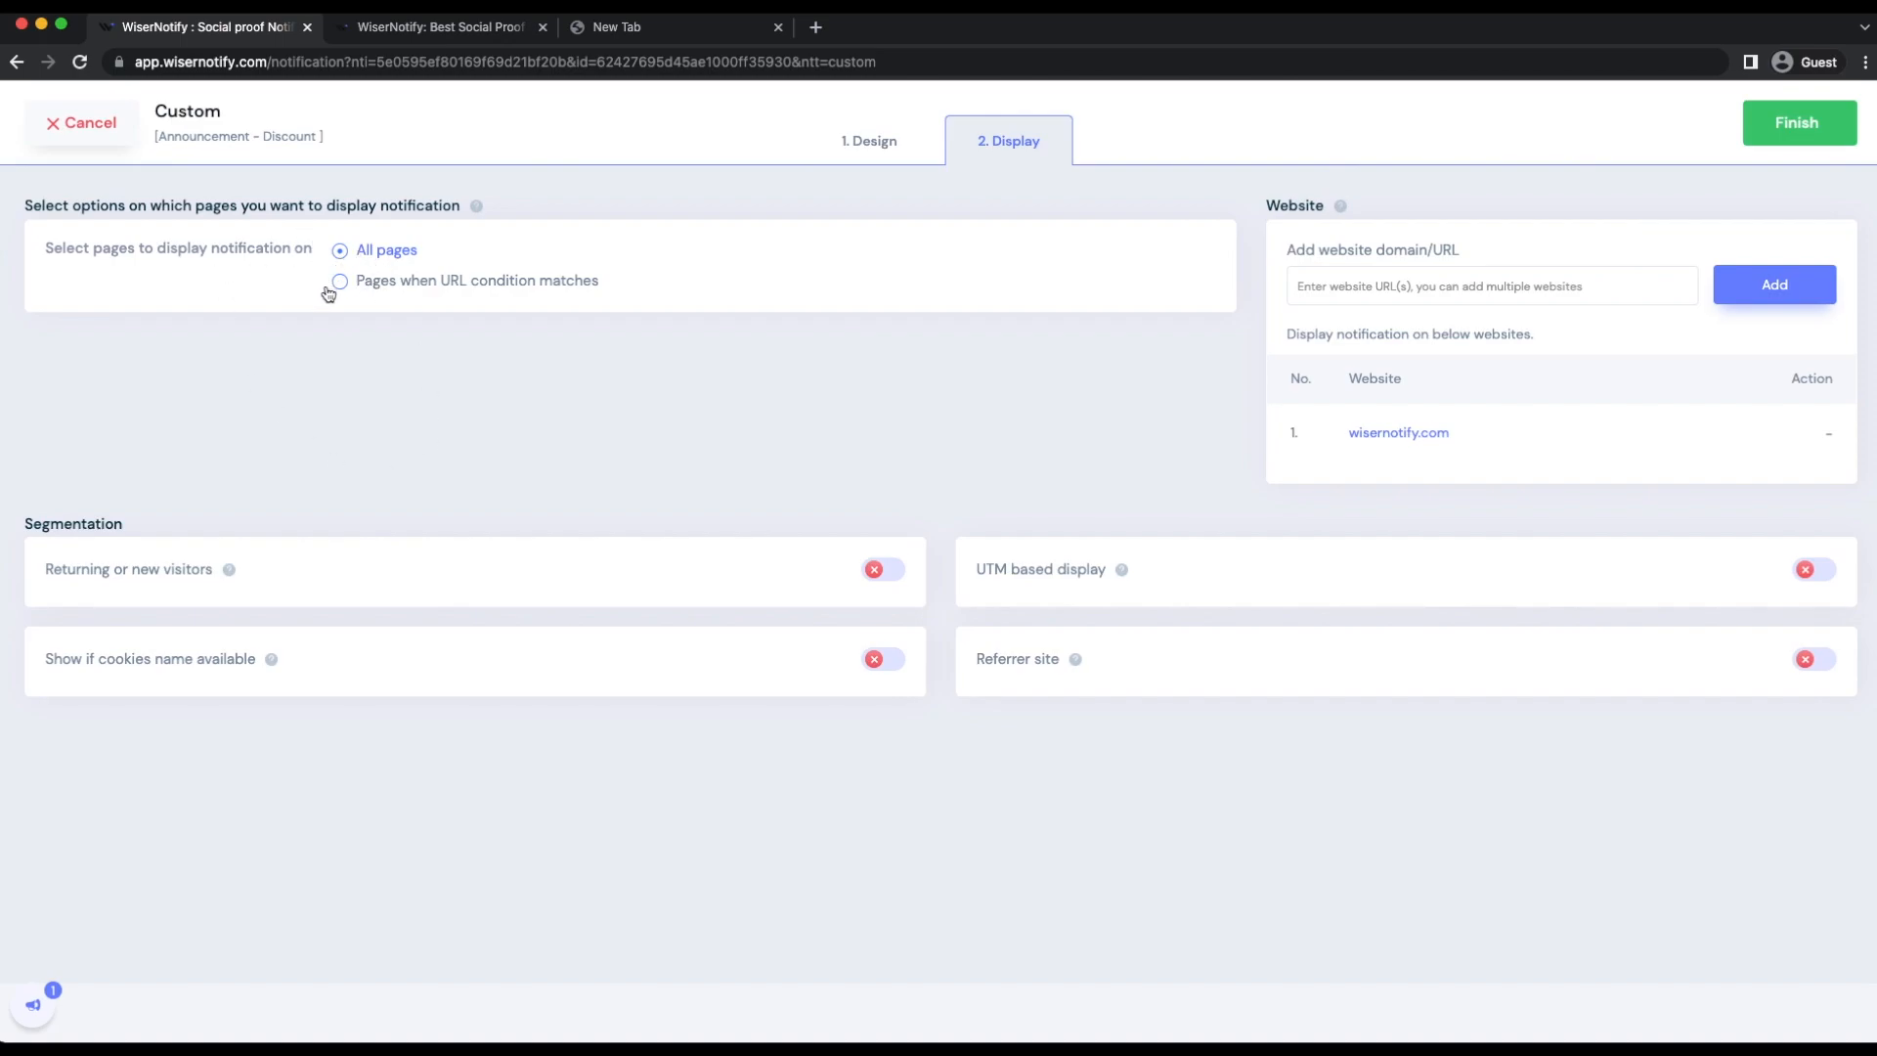
left_click(359, 287)
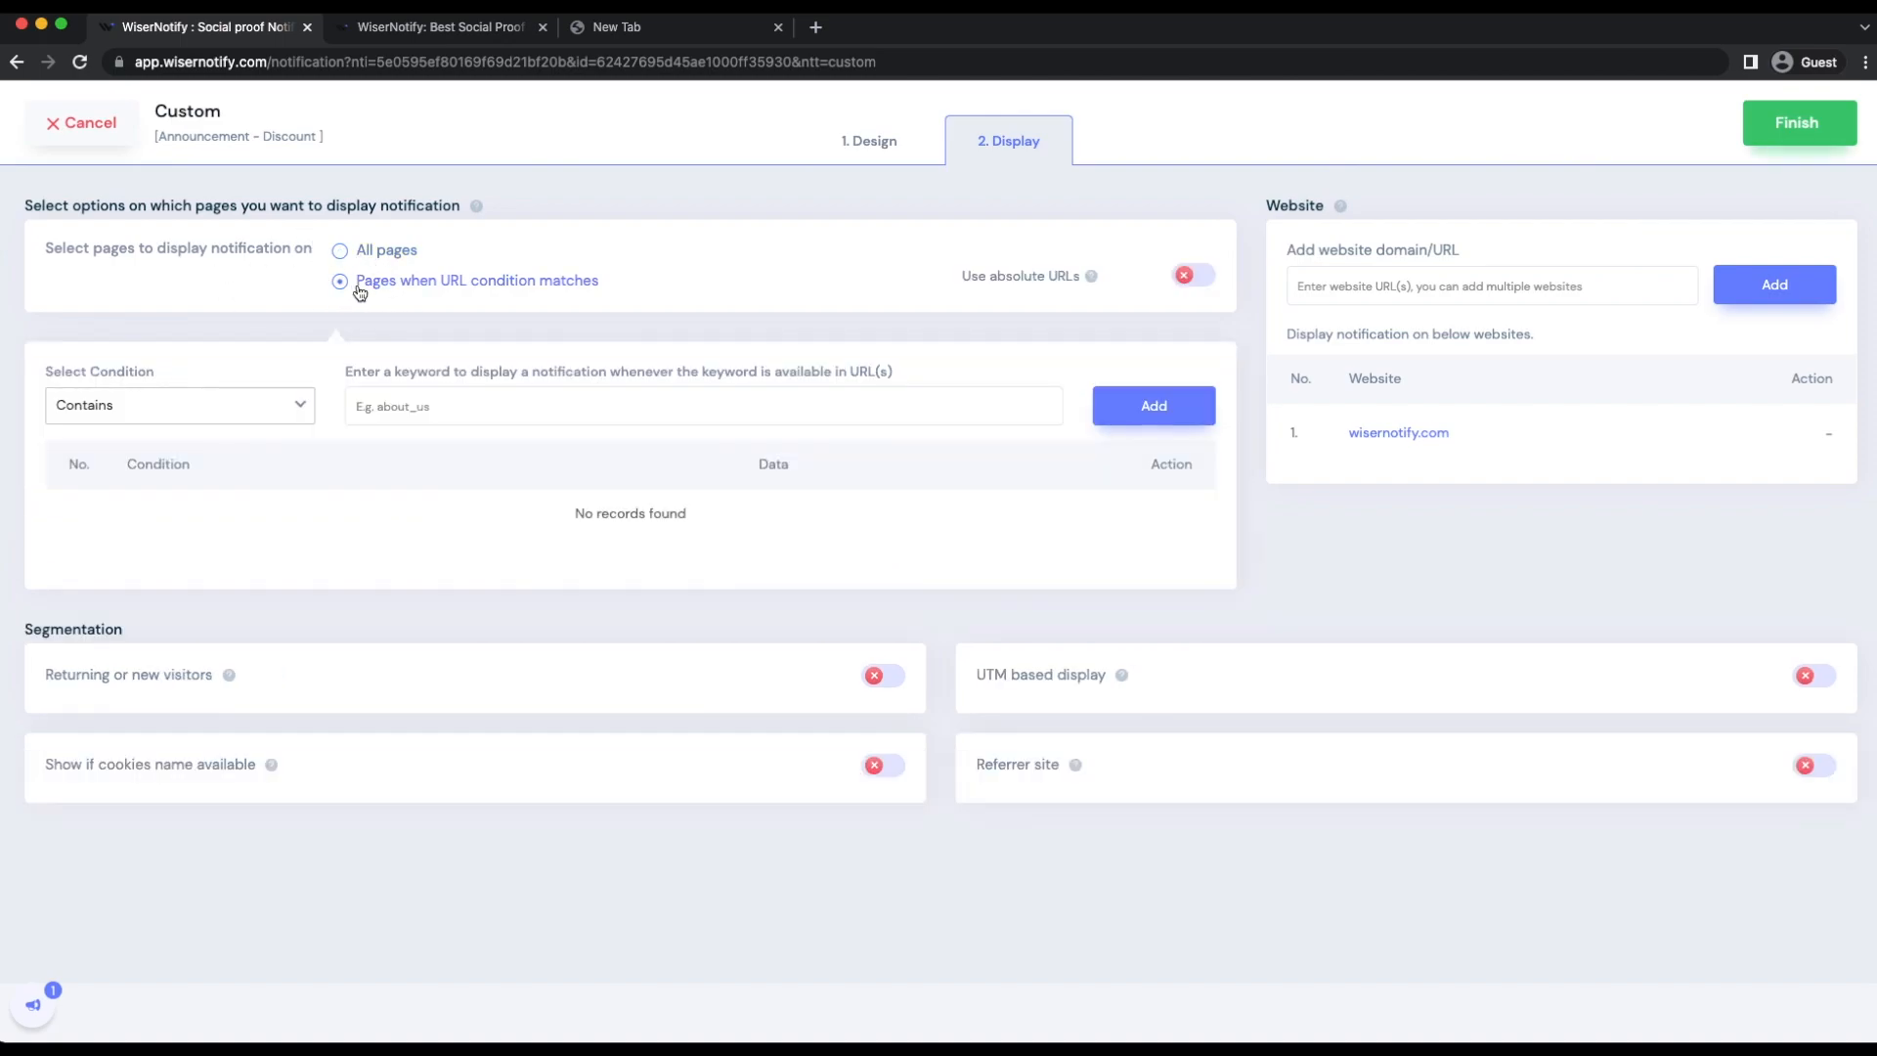
left_click(241, 403)
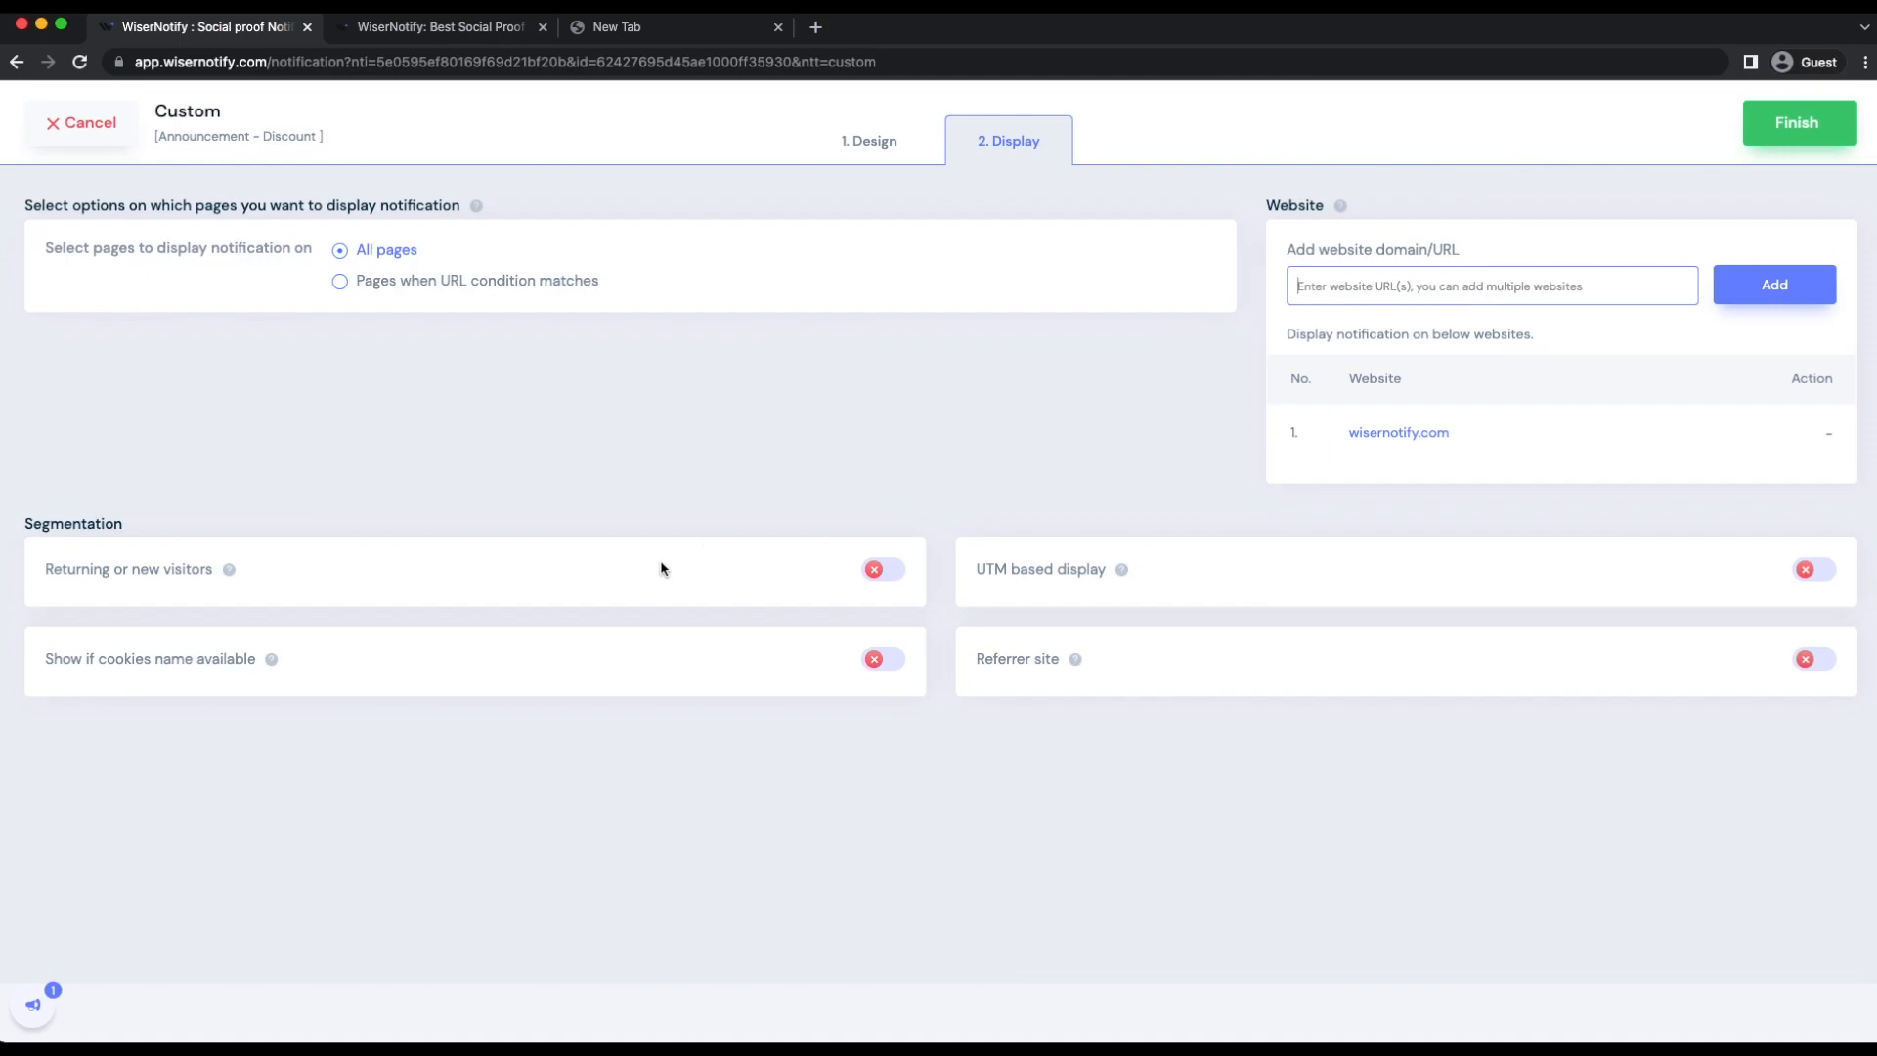
mouse_move(1118, 574)
Step: Finish the setup with the notification turned on and open wisernotify.com from its entry to see the live widget
left_click(1783, 143)
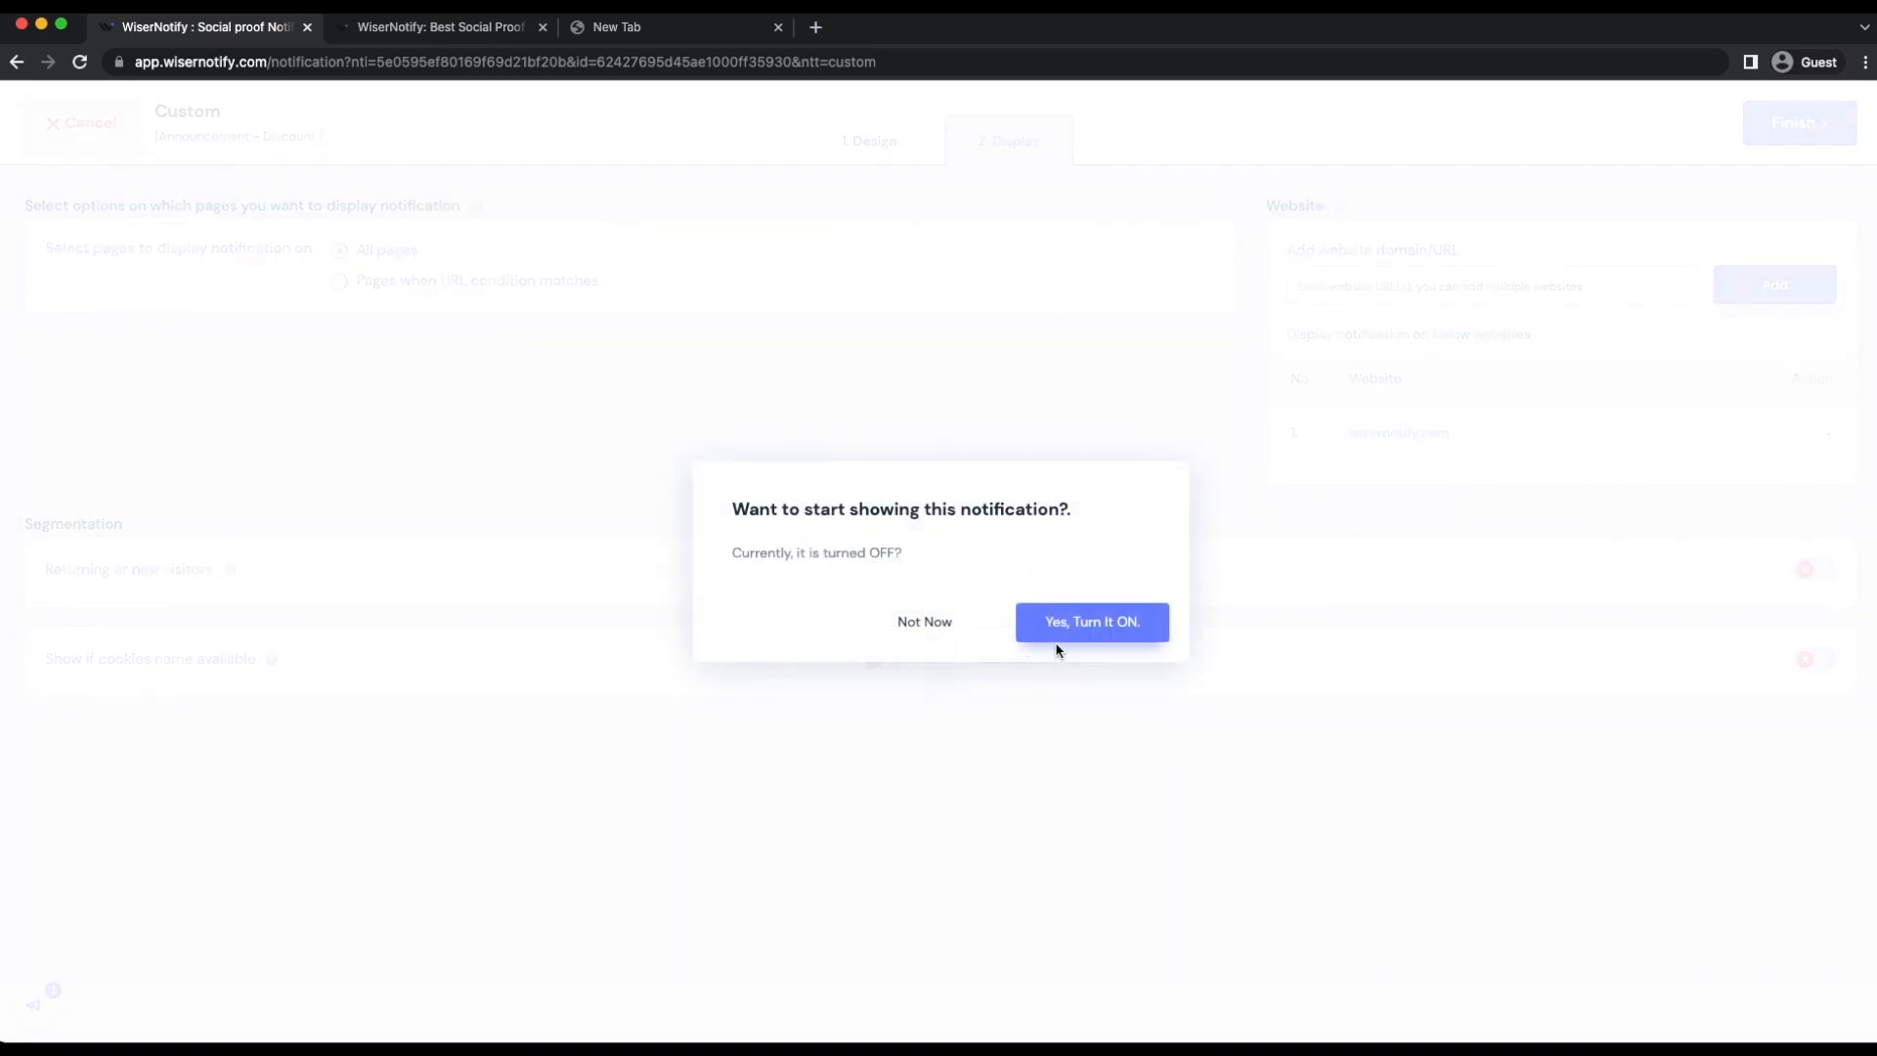
left_click(1058, 624)
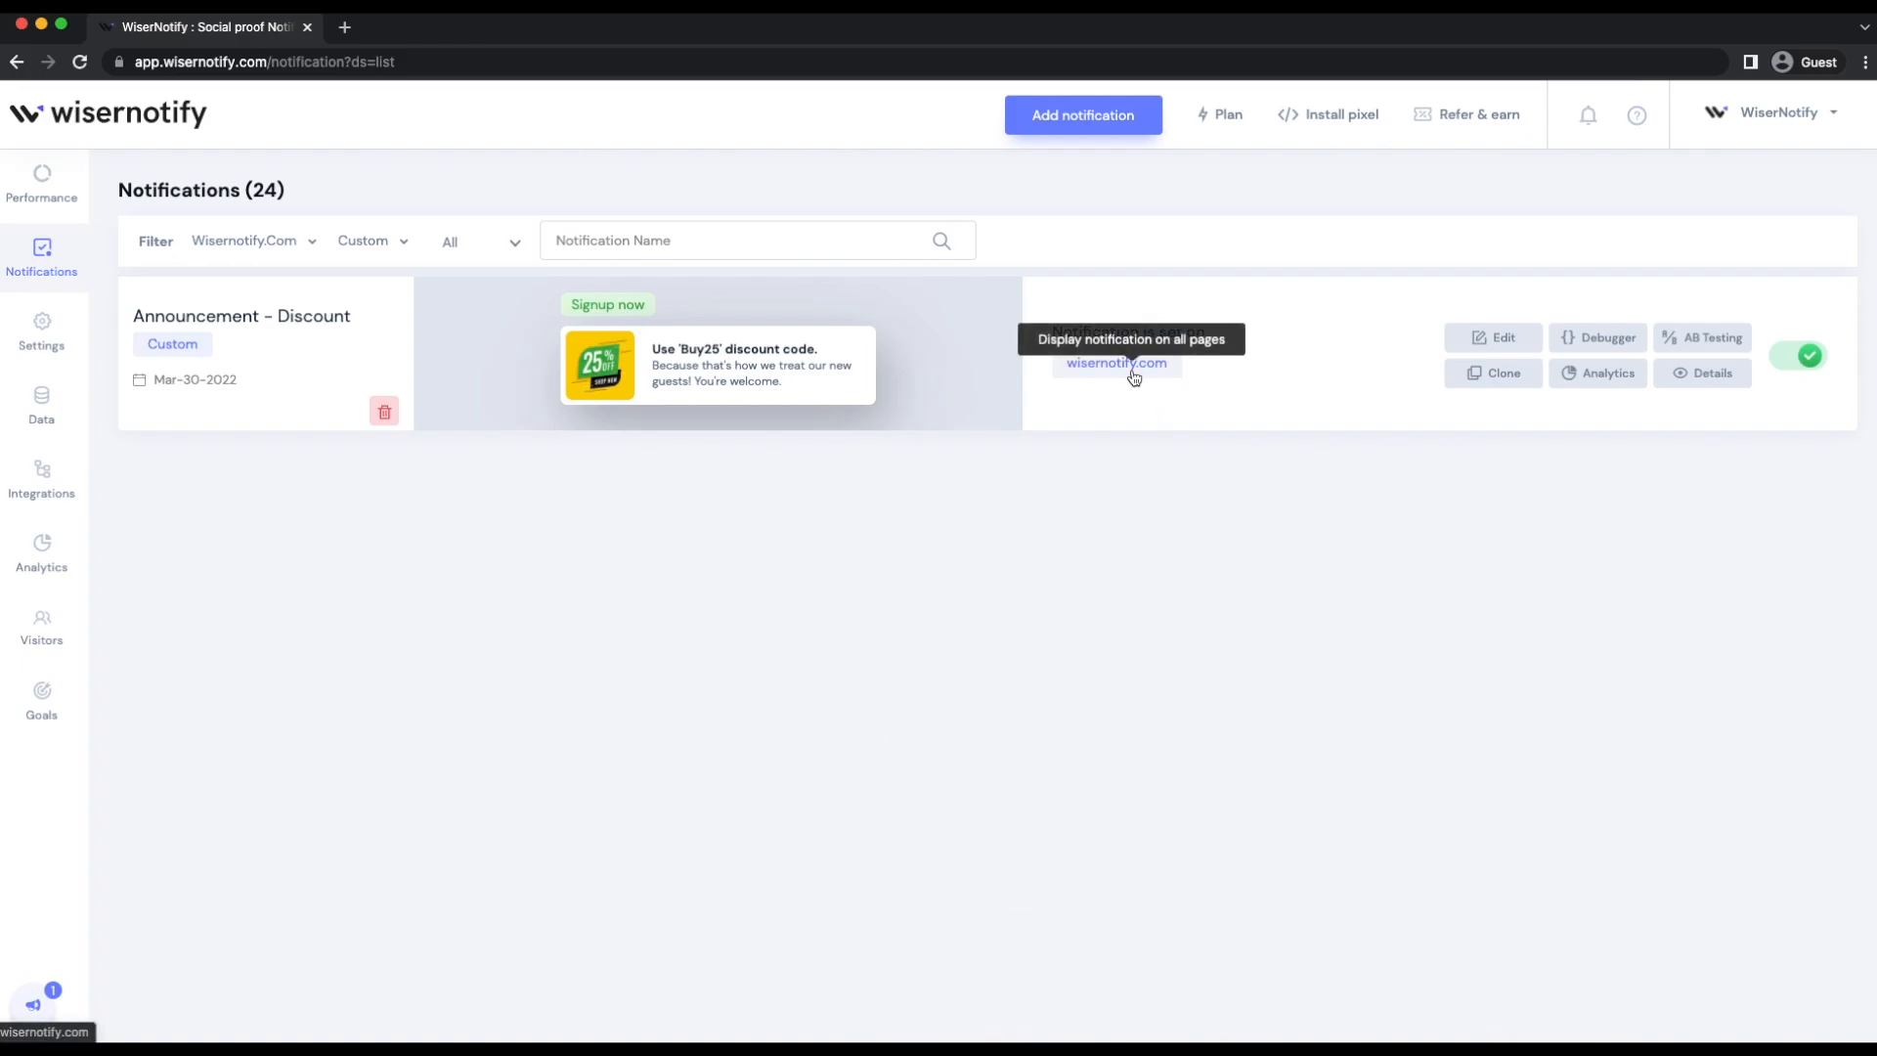
left_click(1134, 379)
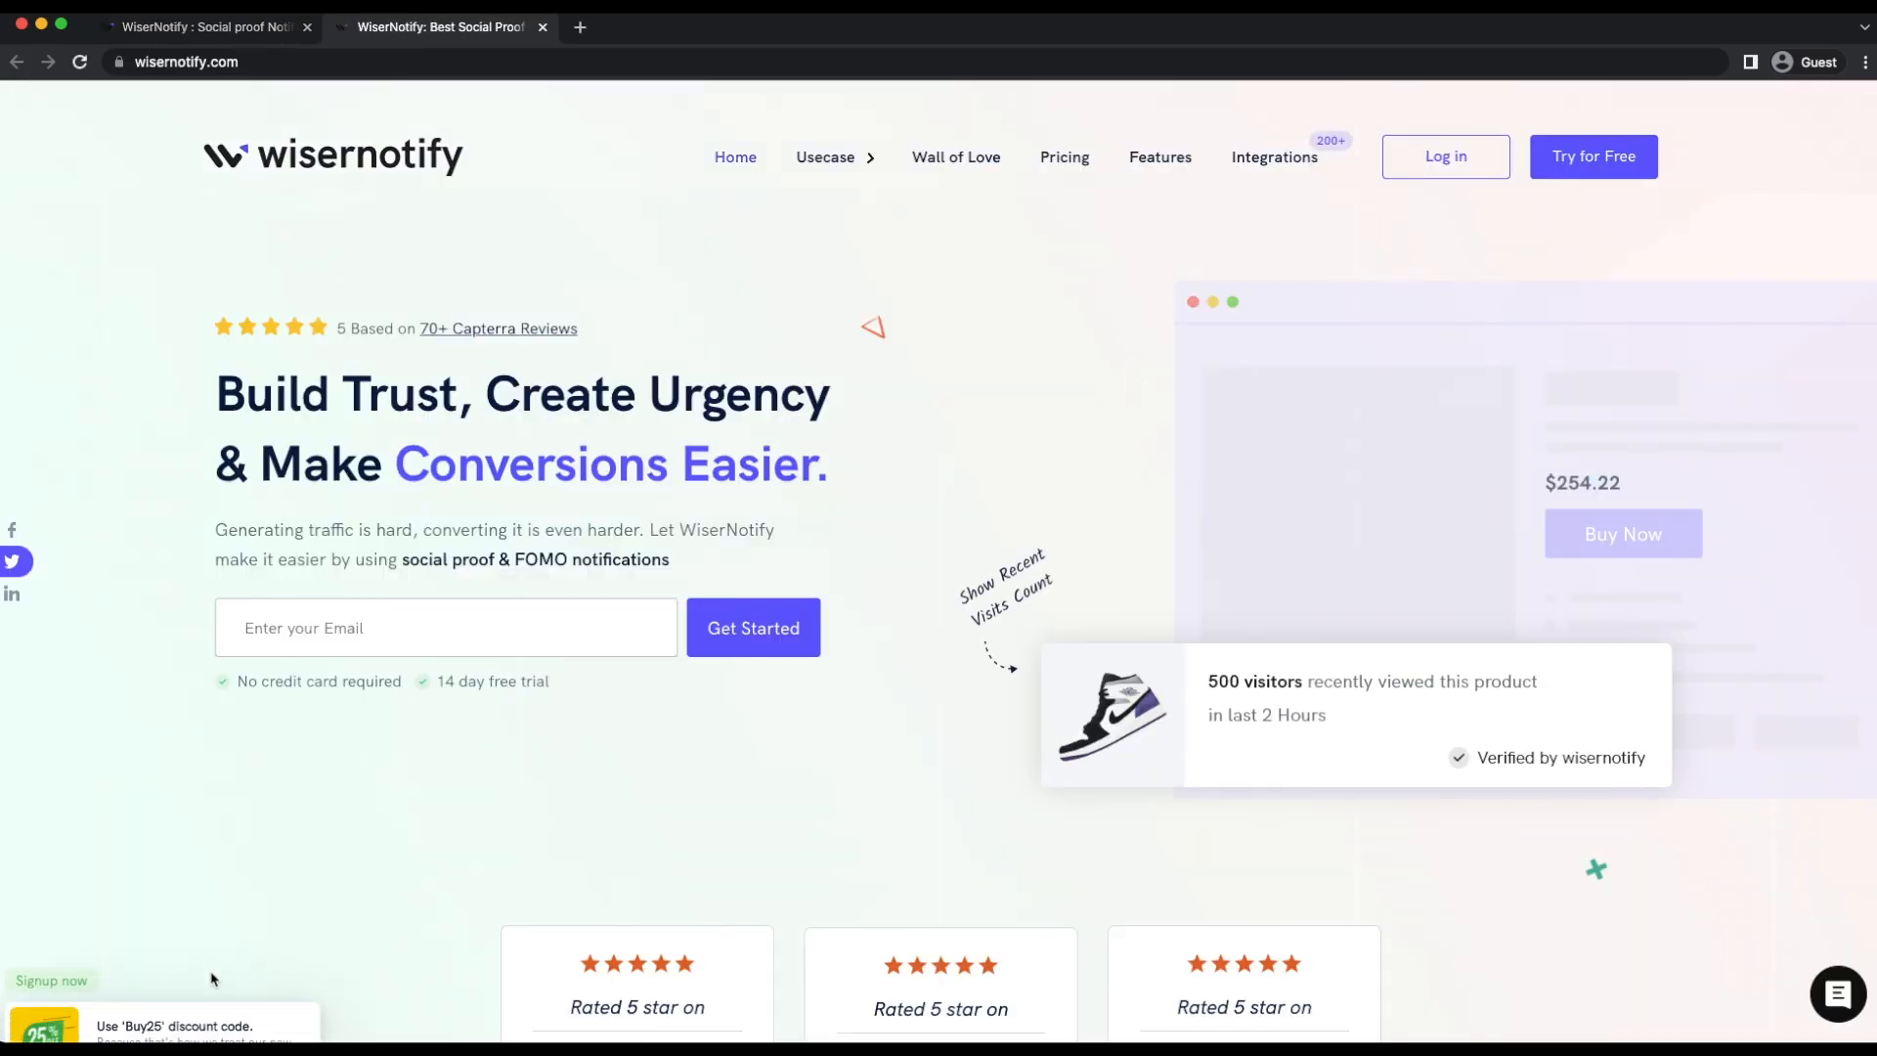